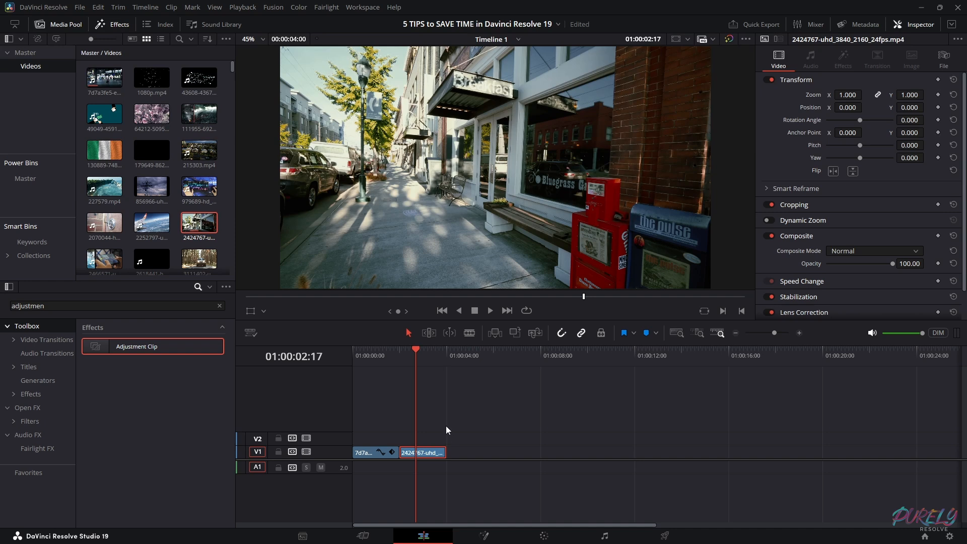
View the first timeline clip's color wheels on the Color page and return to the Edit page
click(375, 448)
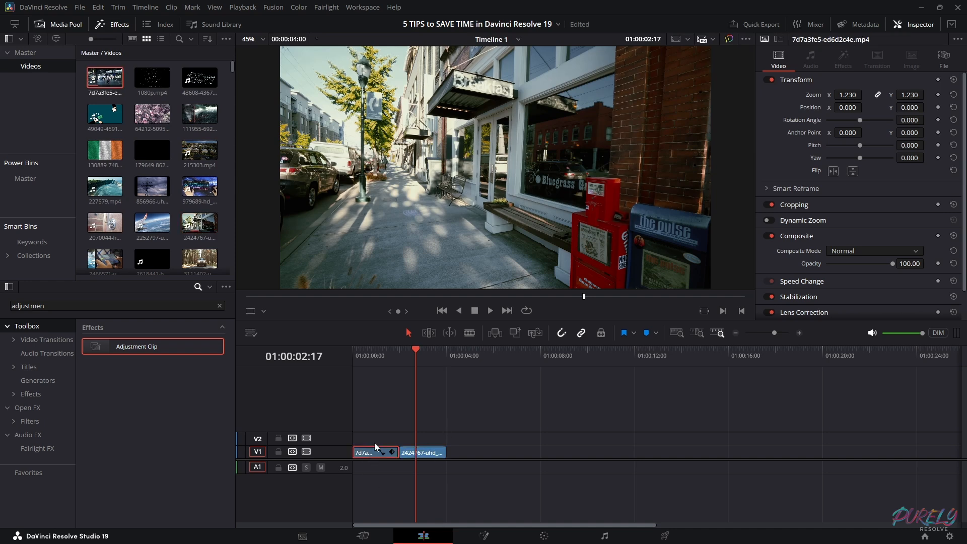
click(377, 353)
click(544, 536)
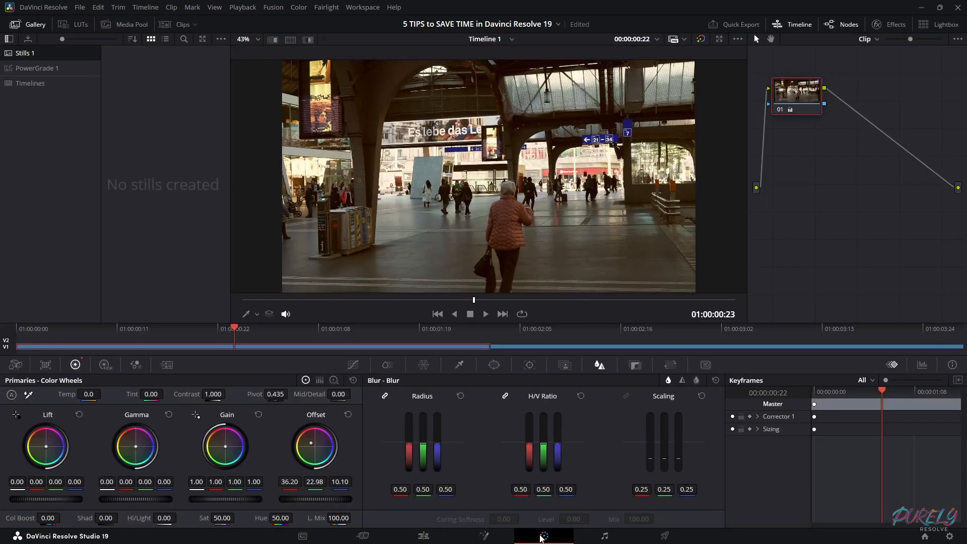
click(442, 539)
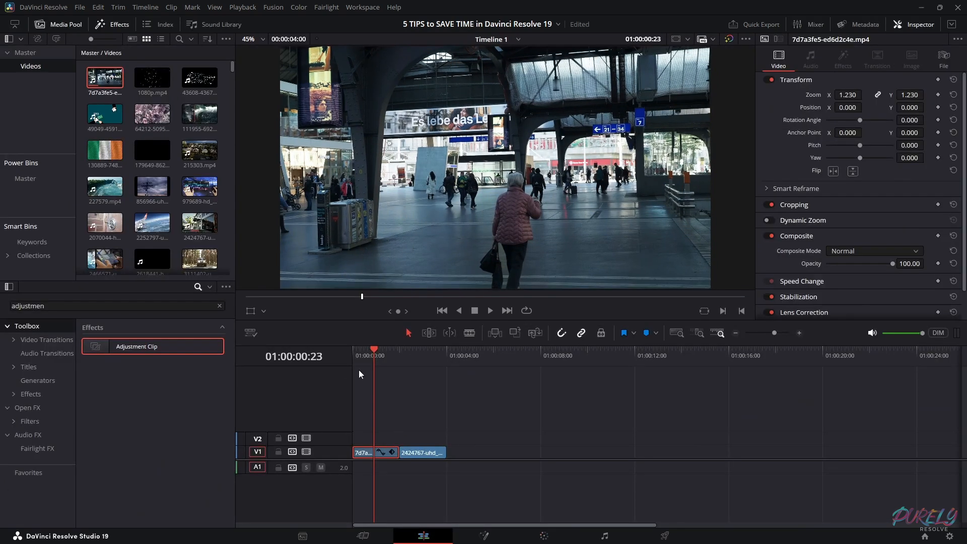
Find the Adjustment Clip effect with the search term adjust and place it on track V2, trimmed to span both clips below
drag(106, 302, 9, 303)
text(adjust)
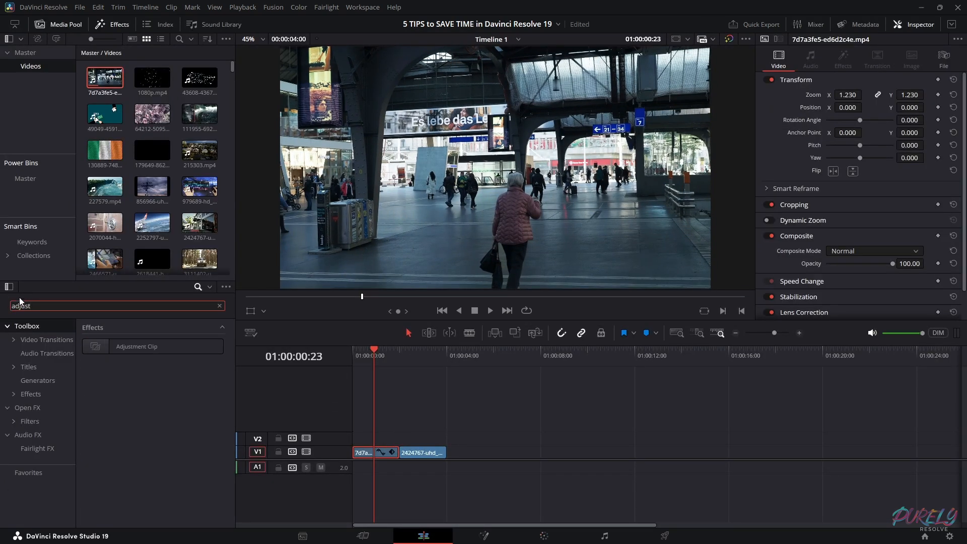
drag(116, 346, 373, 435)
click(416, 442)
drag(469, 440, 446, 441)
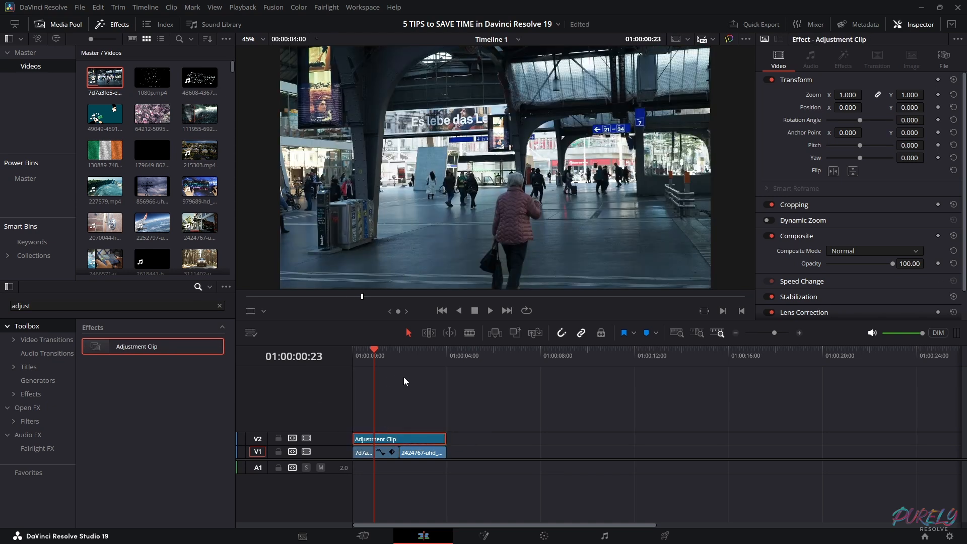
mouse_move(443, 435)
mouse_down()
mouse_move(390, 442)
mouse_move(448, 441)
mouse_up()
drag(386, 439, 354, 442)
Grade the adjustment clip by shifting its Offset color wheel toward orange, and play back the timeline on the Edit page
click(433, 439)
click(544, 535)
drag(315, 447, 311, 442)
click(423, 536)
key(space)
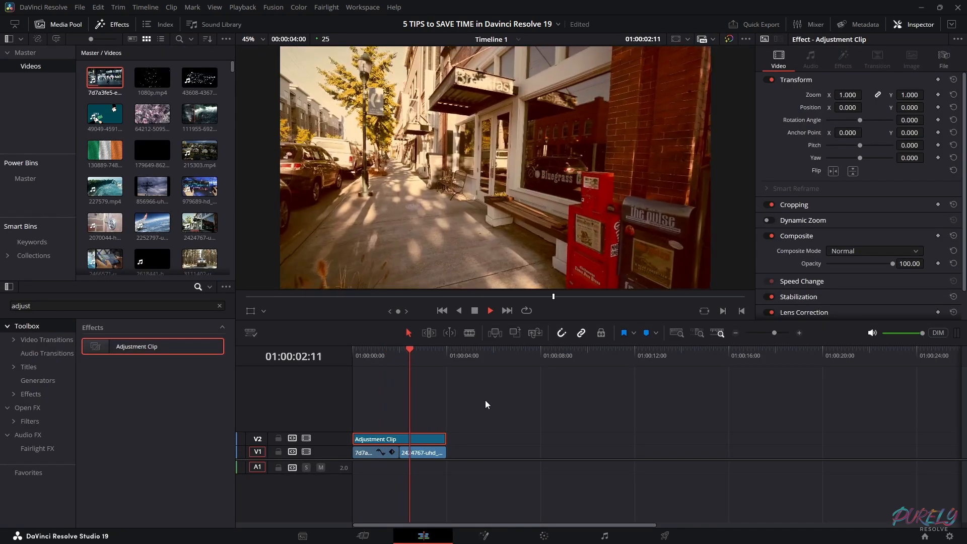
key(space)
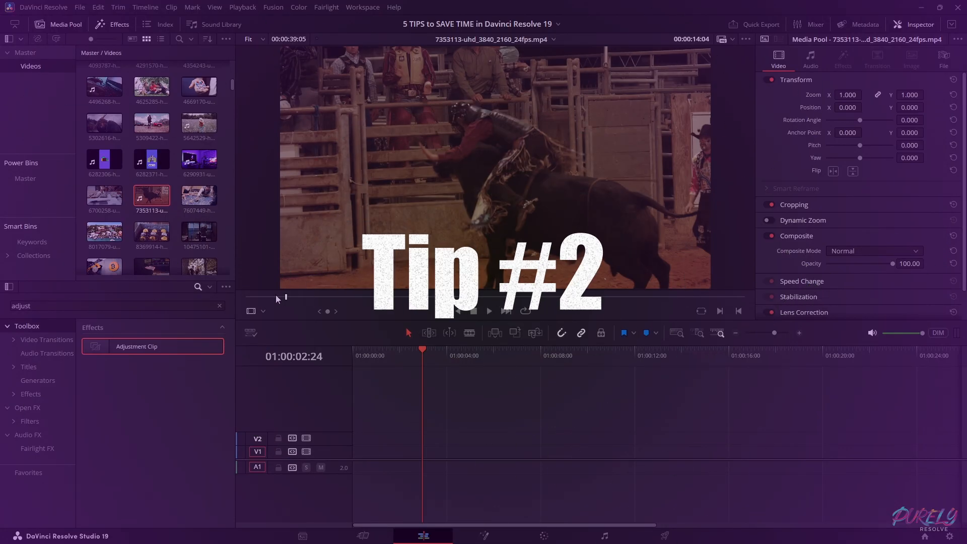
Mark an in point shortly before the rider's fall and an out point at 00:00:27:02 on the bull-riding source clip
drag(277, 298, 509, 298)
key(i)
drag(509, 297, 591, 300)
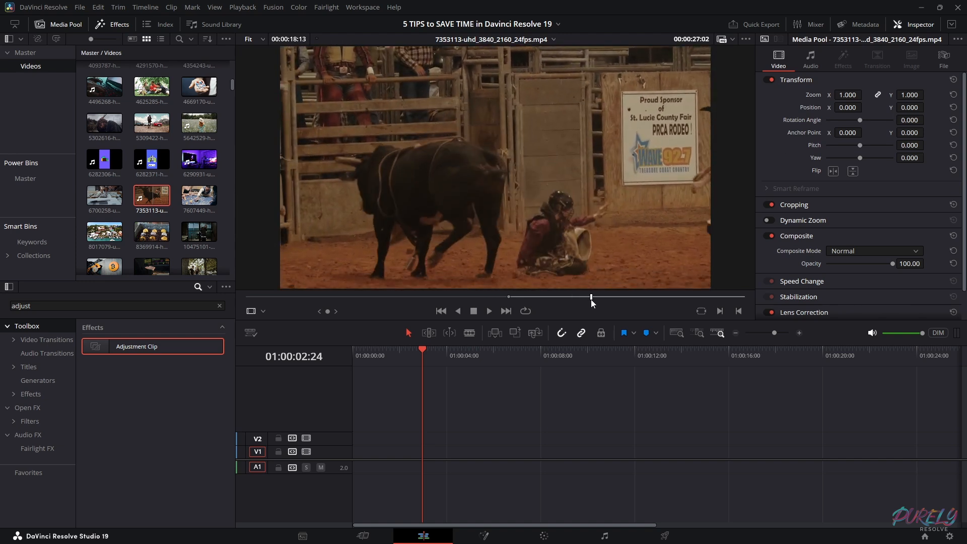
key(o)
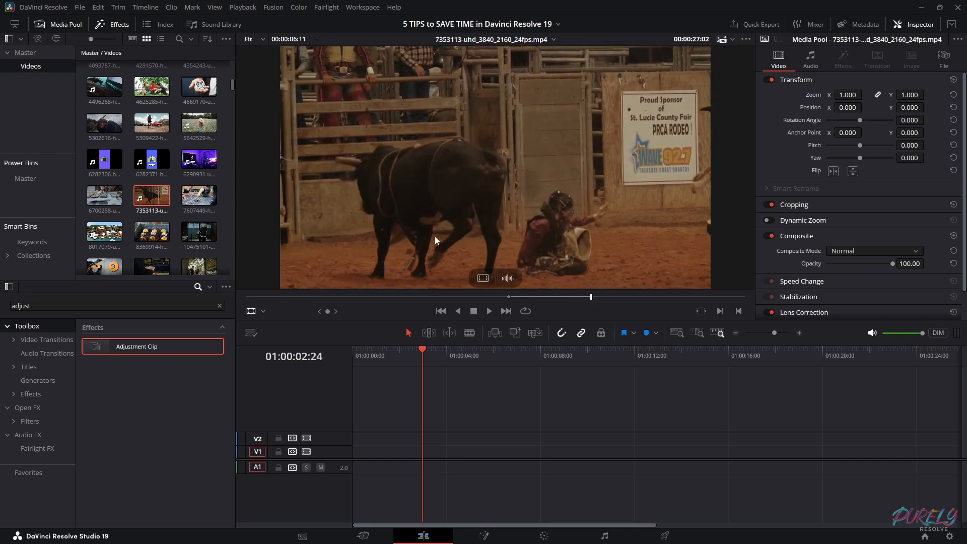
Place the marked section with both video and audio at the start of the timeline, and undo the placement
drag(469, 219, 352, 466)
click(391, 452)
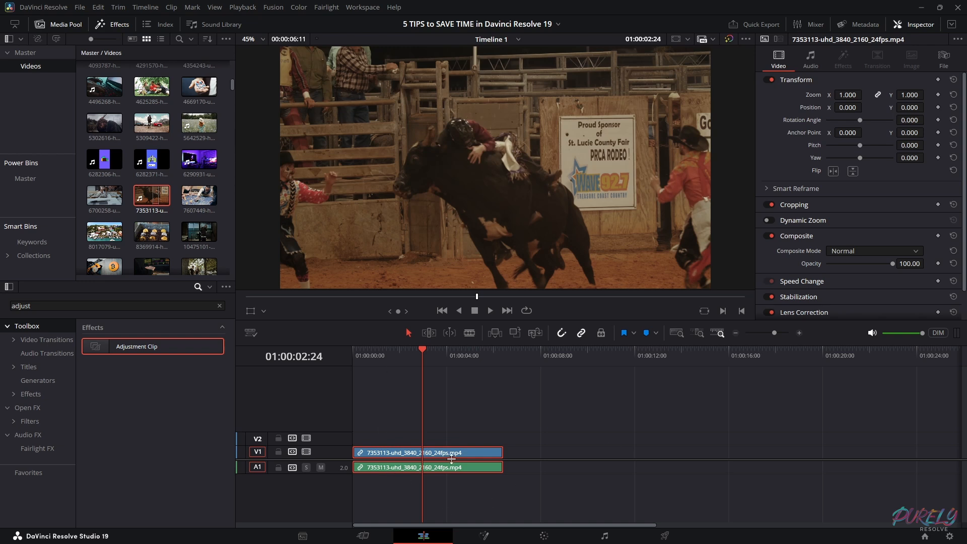
key(ctrl+z)
Place only the video of the marked section at the start of track V1, and undo the placement
drag(481, 284, 349, 455)
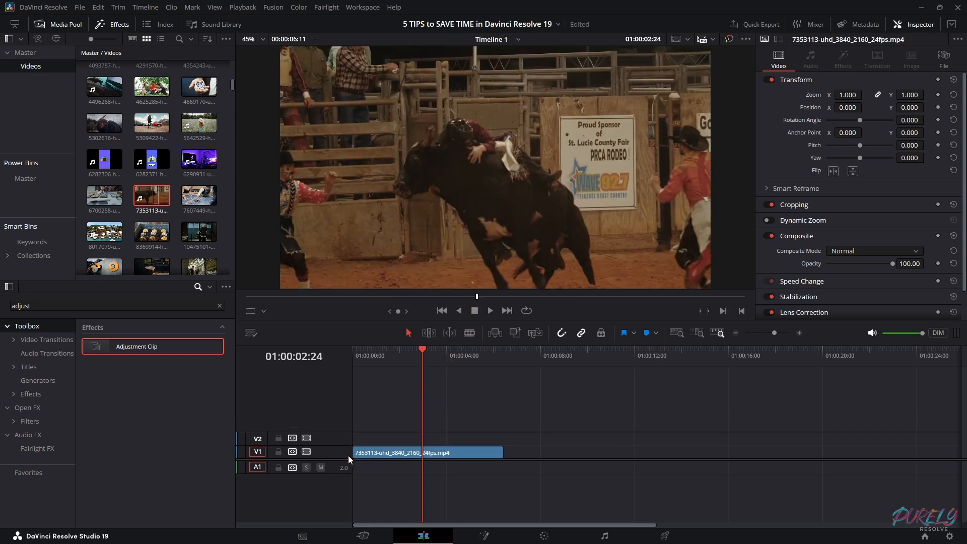
key(ctrl+z)
Place only the audio of the marked bull-riding section on track A2, undo it and scrub through the source clip again
click(150, 195)
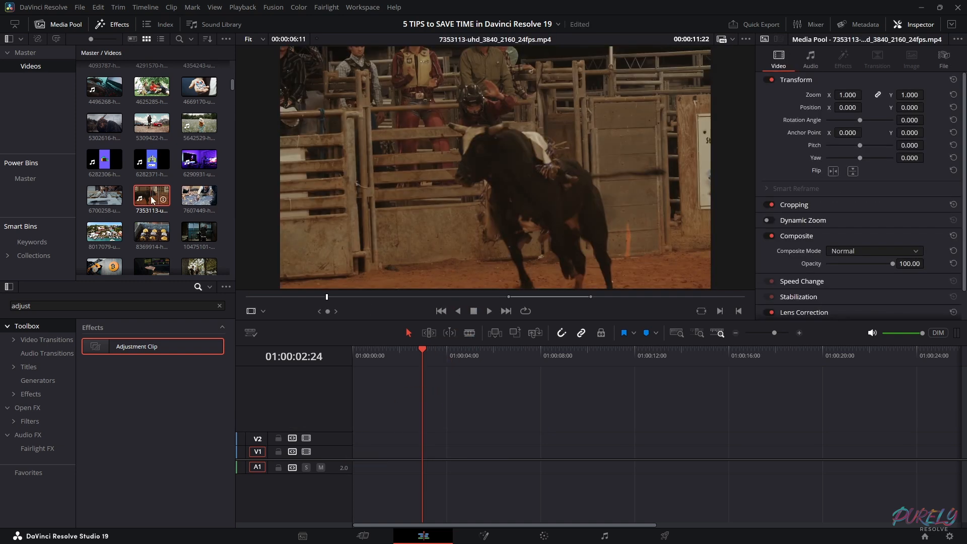
drag(531, 286, 375, 474)
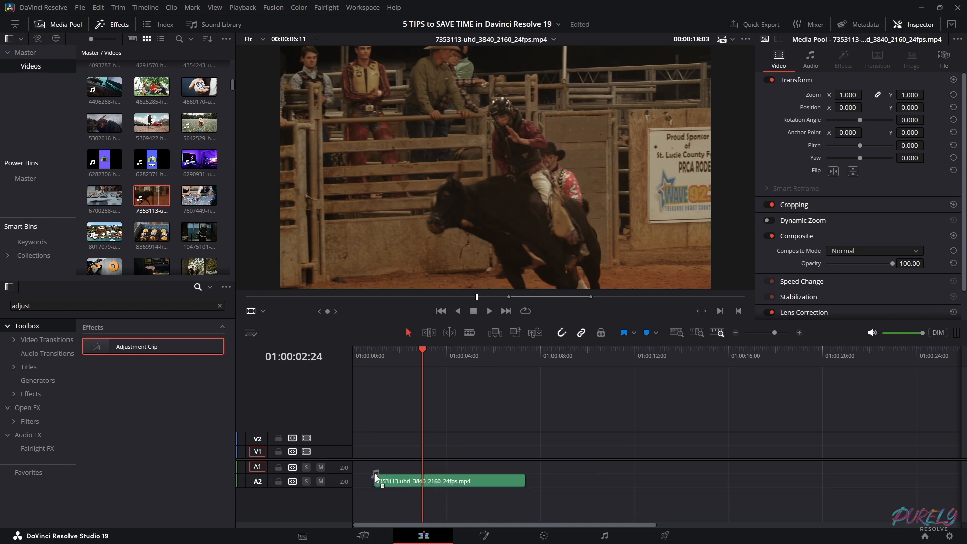
key(ctrl+z)
click(153, 186)
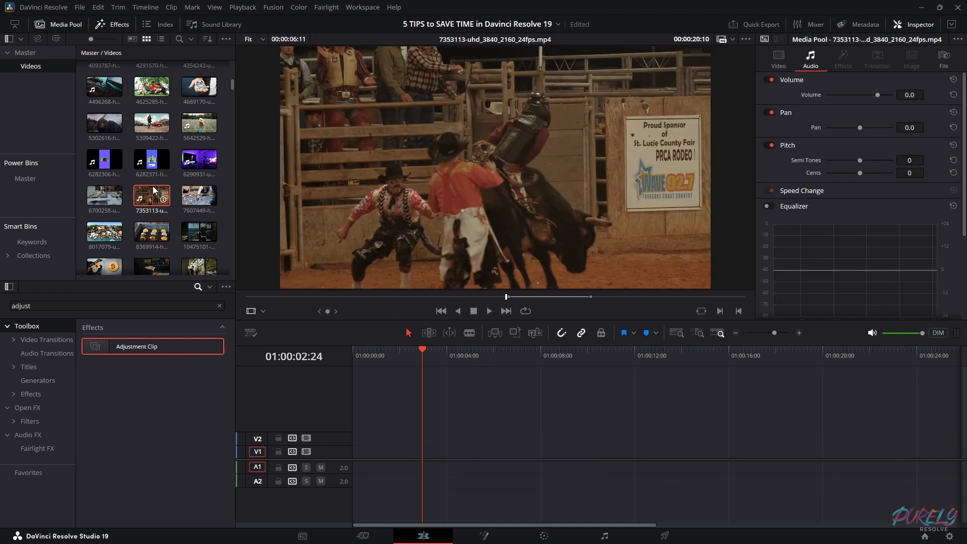
drag(508, 298, 537, 300)
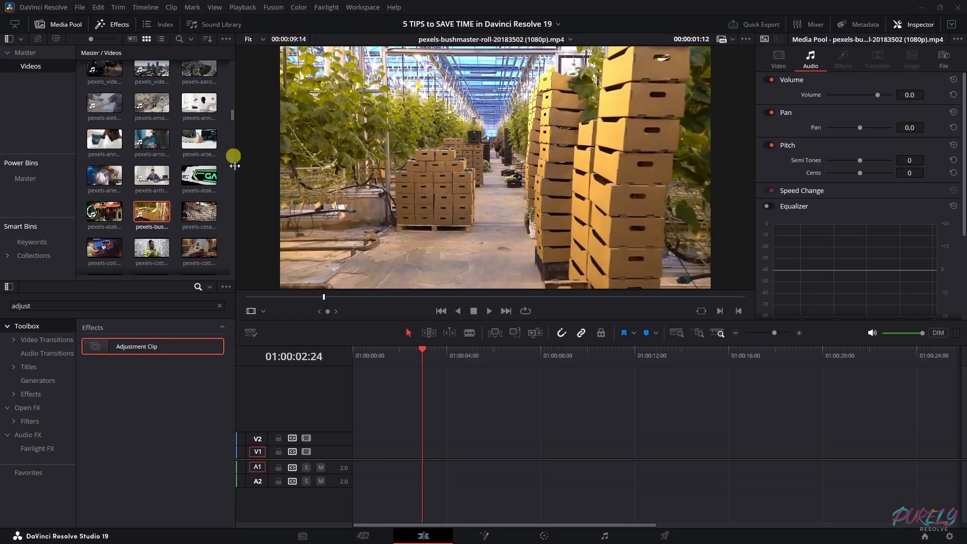
Load the pexels-amar-preciado clip in the source viewer and check the viewer options for Live Media Preview
click(149, 103)
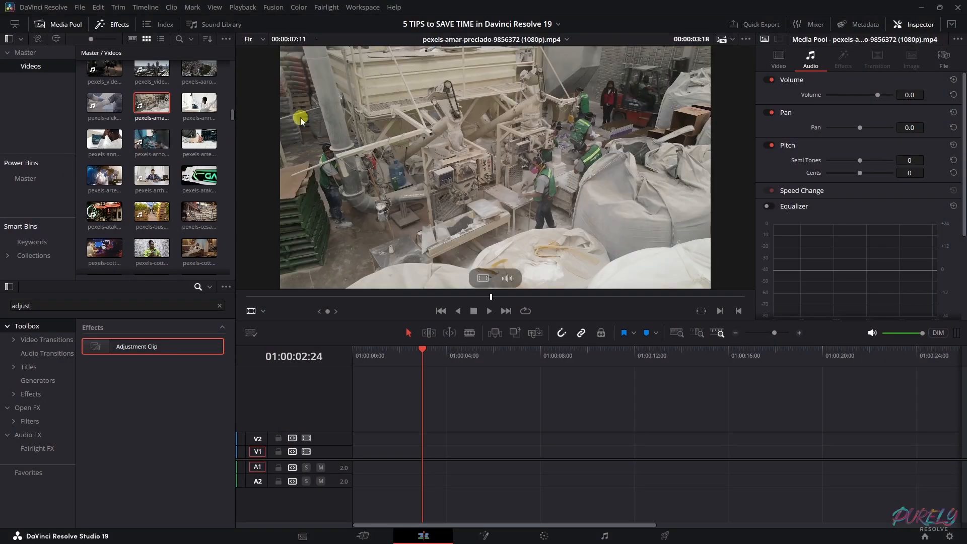
click(746, 39)
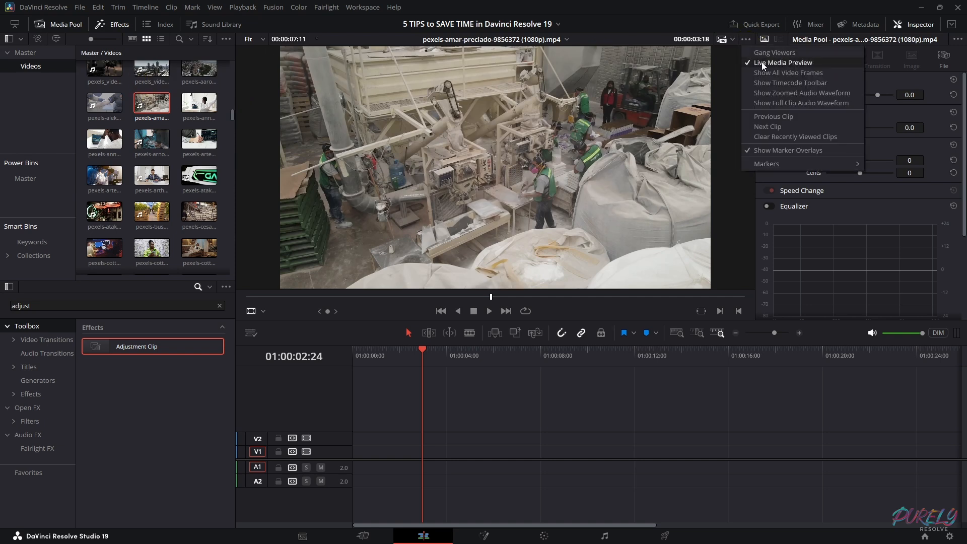
click(231, 273)
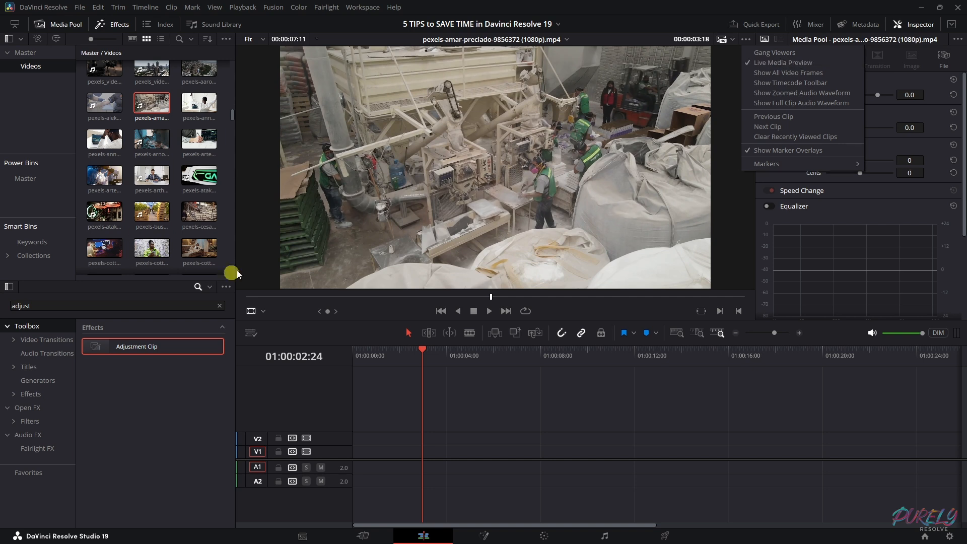
Mark the 6700258 money-counting clip from 00:00:05:19 to 00:00:09:11 and place that section at the start of track V1
drag(231, 116, 233, 86)
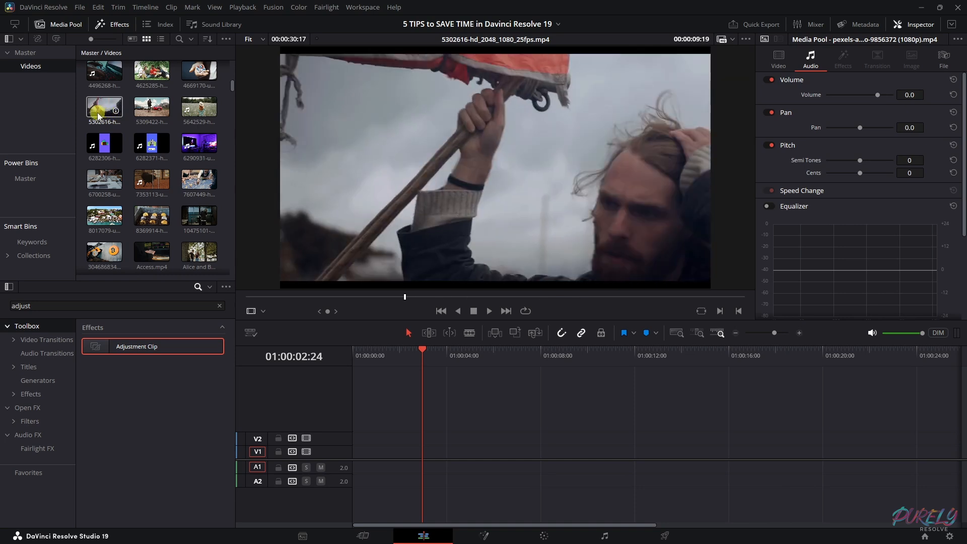
click(102, 185)
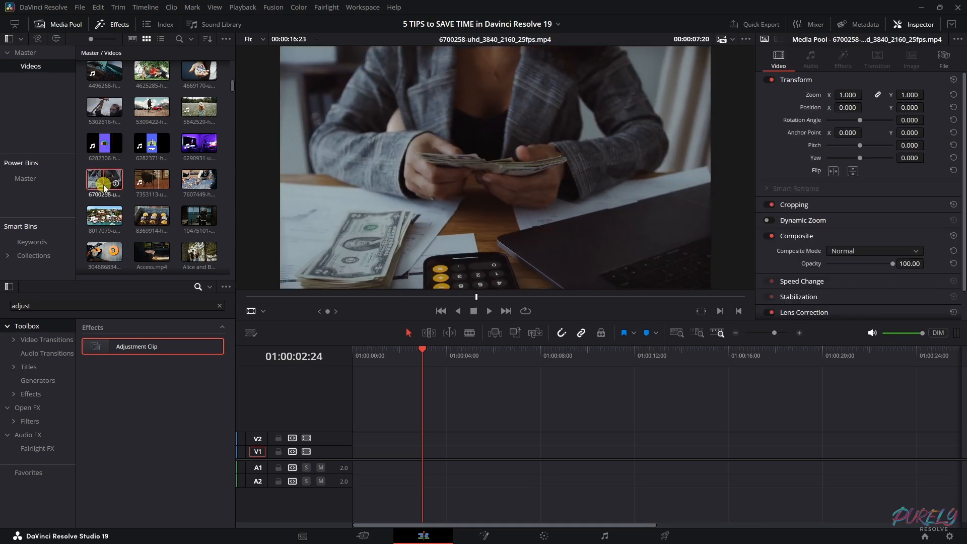
drag(383, 293, 417, 298)
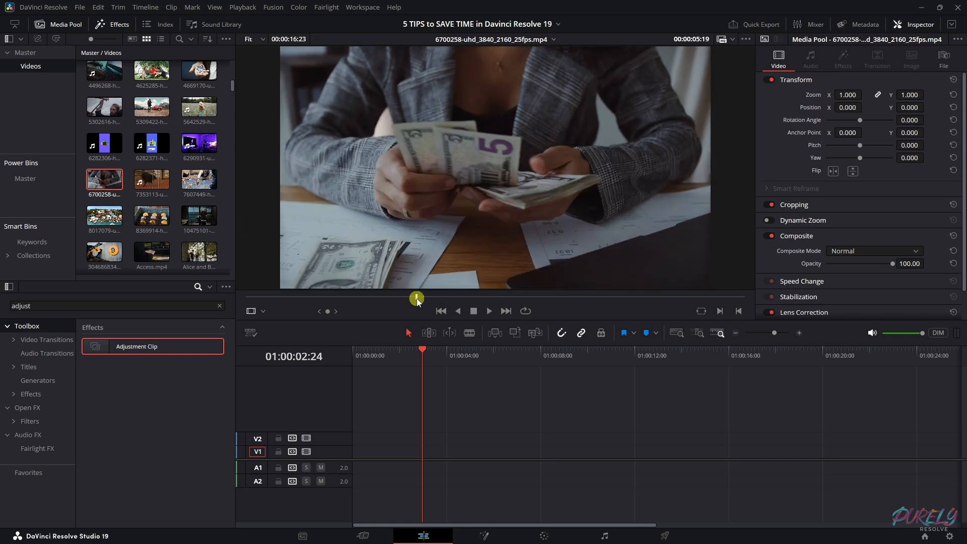
key(i)
drag(510, 298, 527, 299)
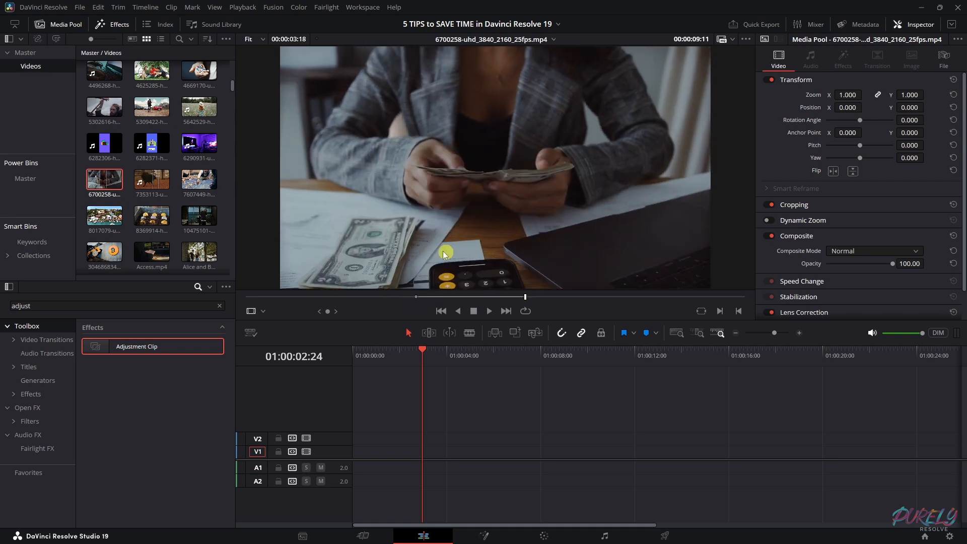
drag(441, 186, 353, 454)
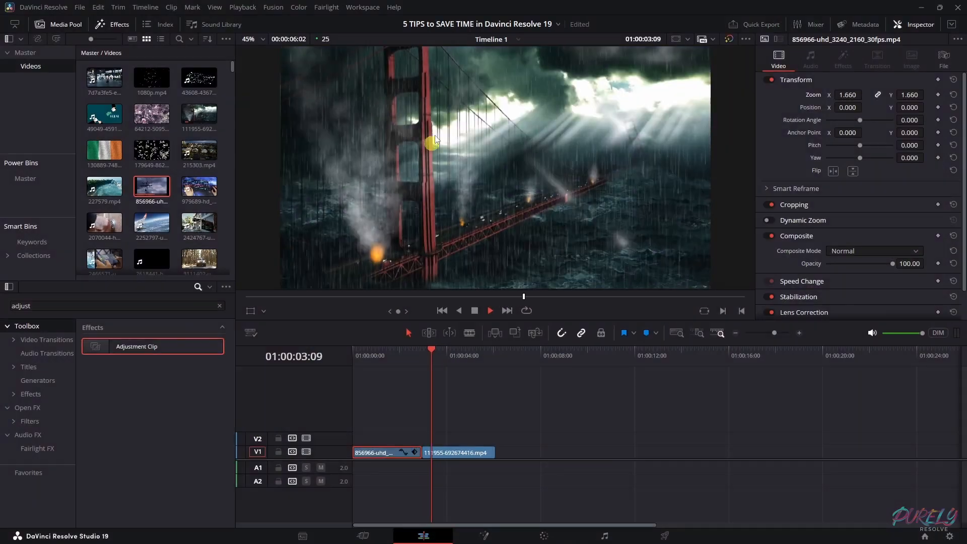
Clear the effects search, browse the Video Transitions to Fusion Transitions, and apply Camera Shake at the cut between the two clips
key(space)
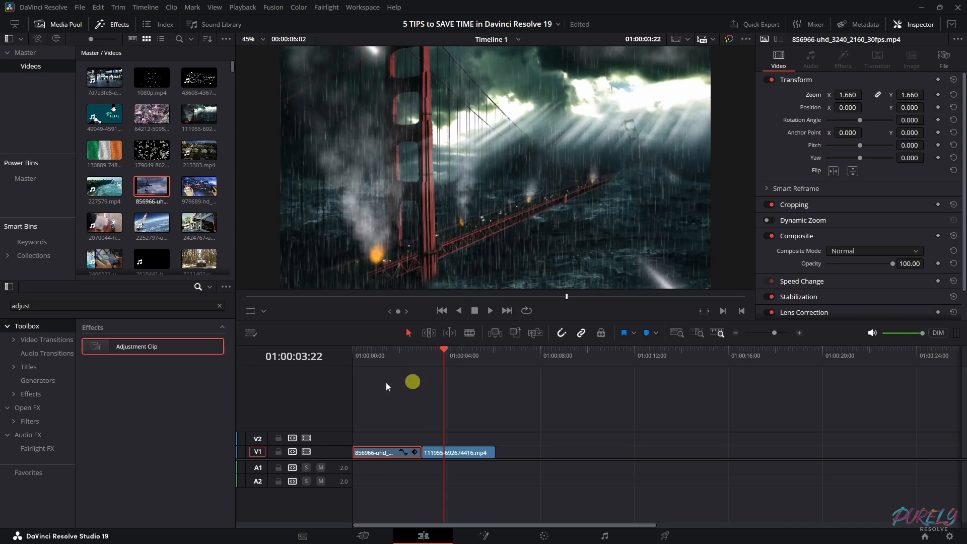
click(221, 310)
click(45, 341)
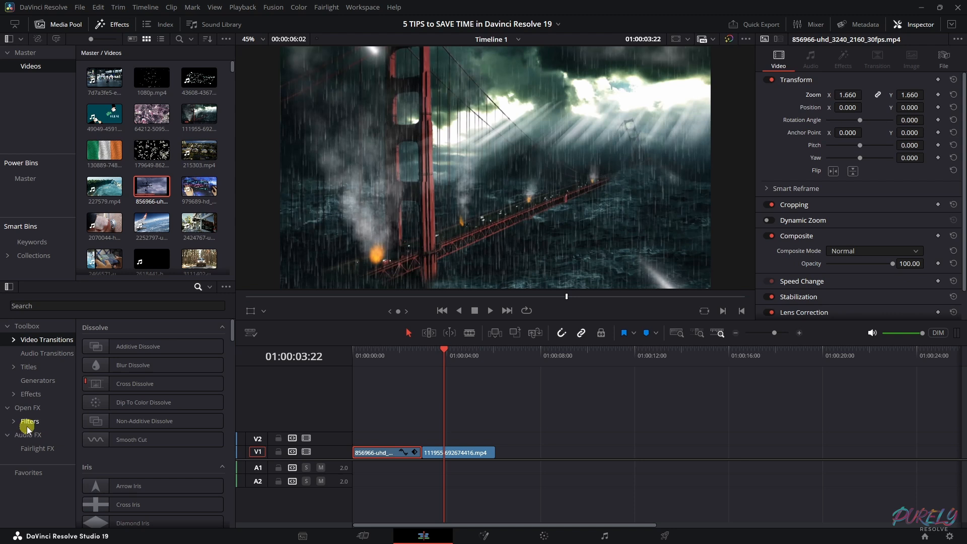
scroll(139, 440, down, 10)
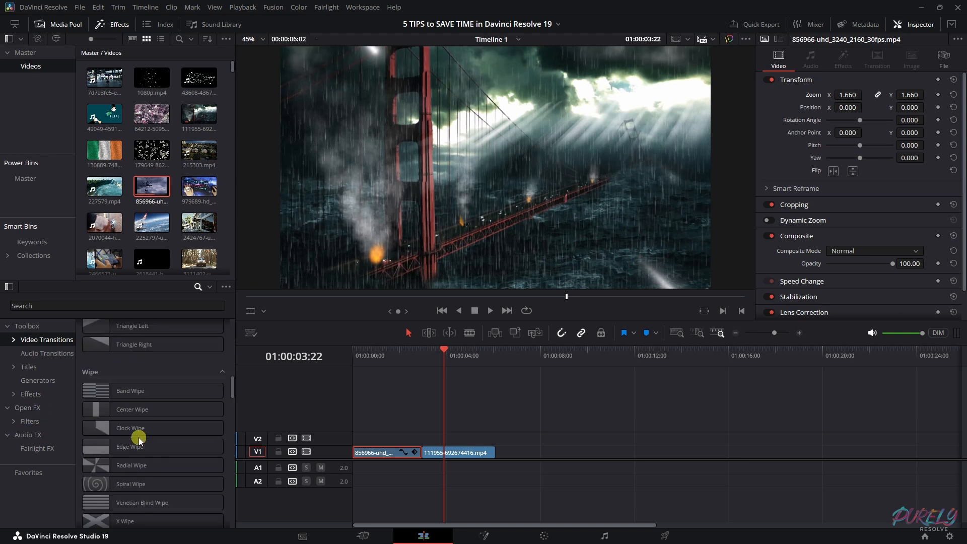
scroll(140, 440, down, 5)
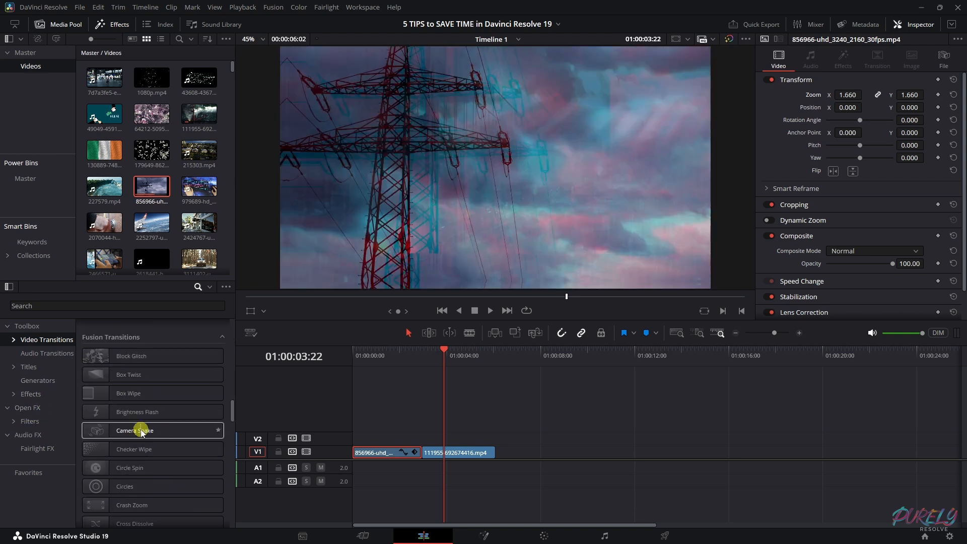
click(131, 394)
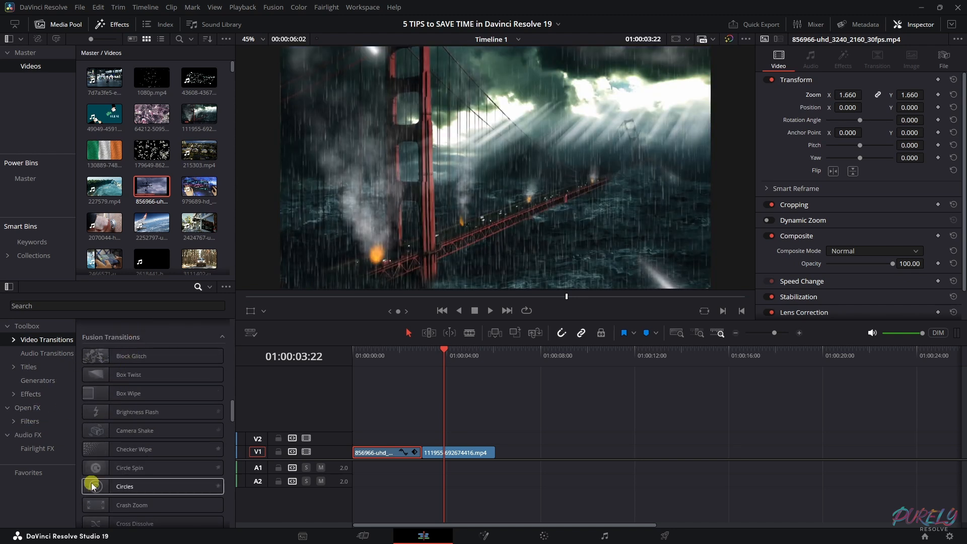
drag(101, 432, 422, 452)
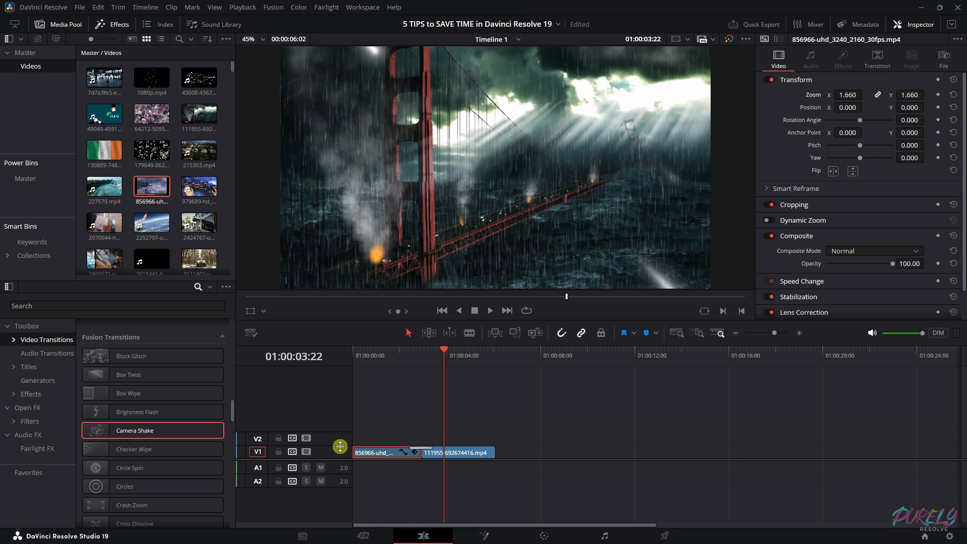
Increase the height of video track V1 and park the playhead on the transition at 01:00:02:24
drag(341, 446, 344, 426)
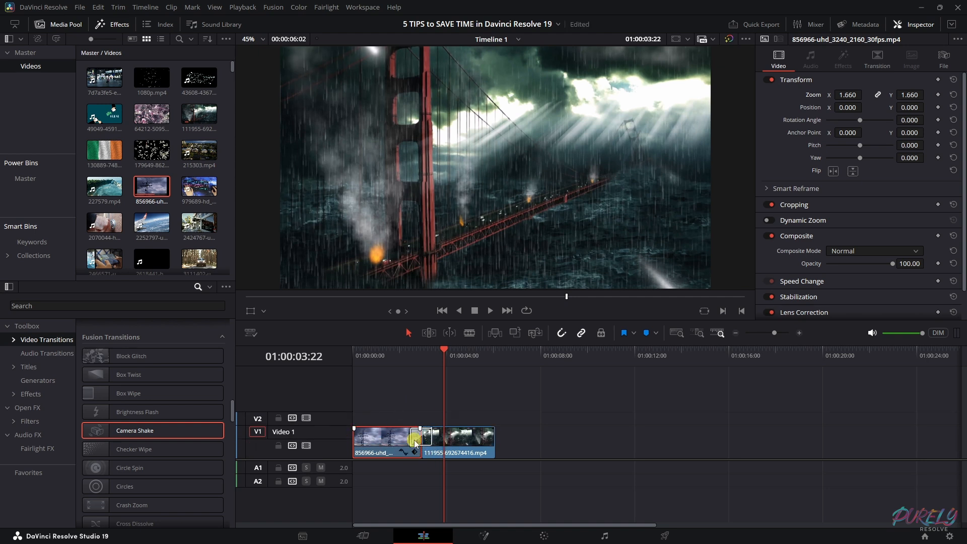
click(421, 350)
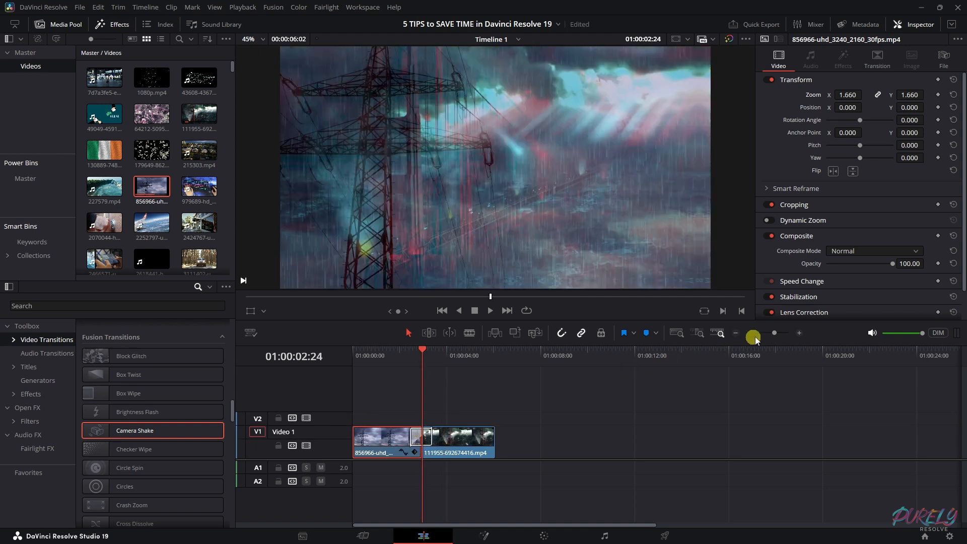
drag(775, 337, 778, 335)
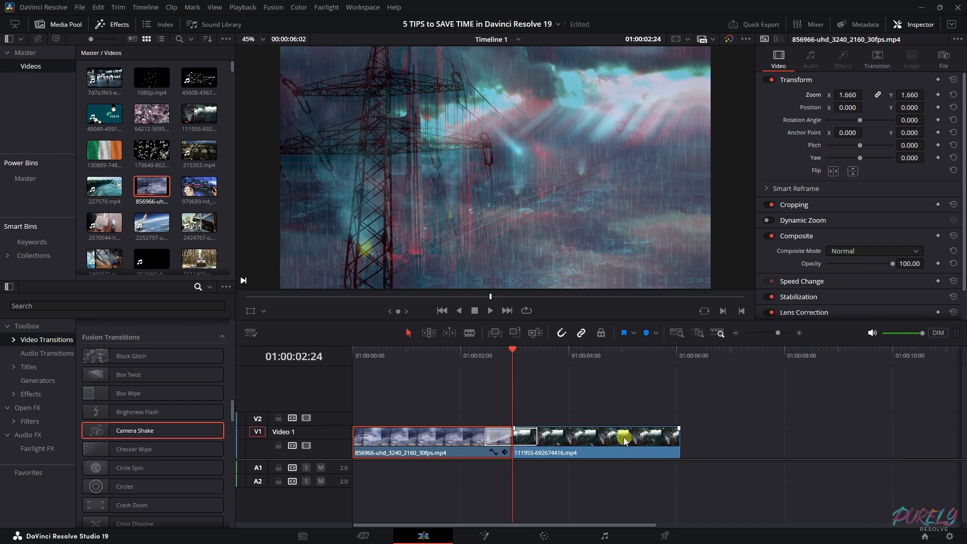
Separate the two clips, trim the second clip's start and the first clip's end to 01:00:02:09, and delete the gap between them
drag(617, 441, 727, 442)
drag(627, 443, 656, 441)
drag(511, 441, 479, 442)
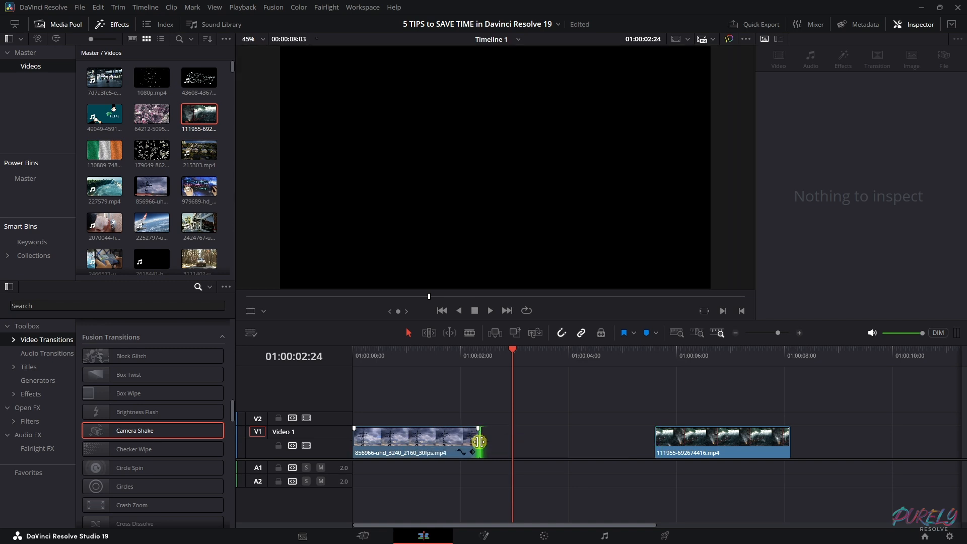
click(570, 448)
key(Delete)
Apply the Camera Shake transition at the trimmed cut between the two clips and play it back
drag(122, 432, 478, 437)
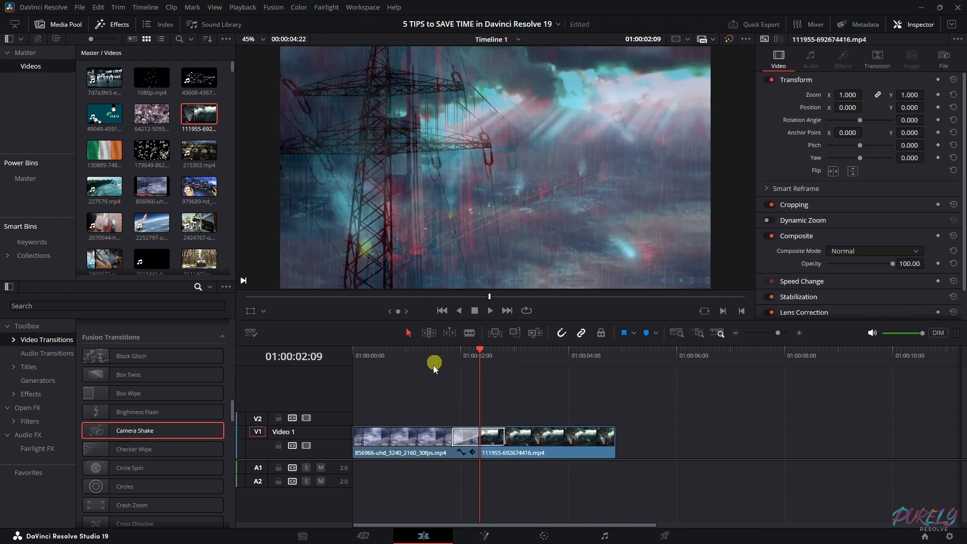
click(418, 364)
key(space)
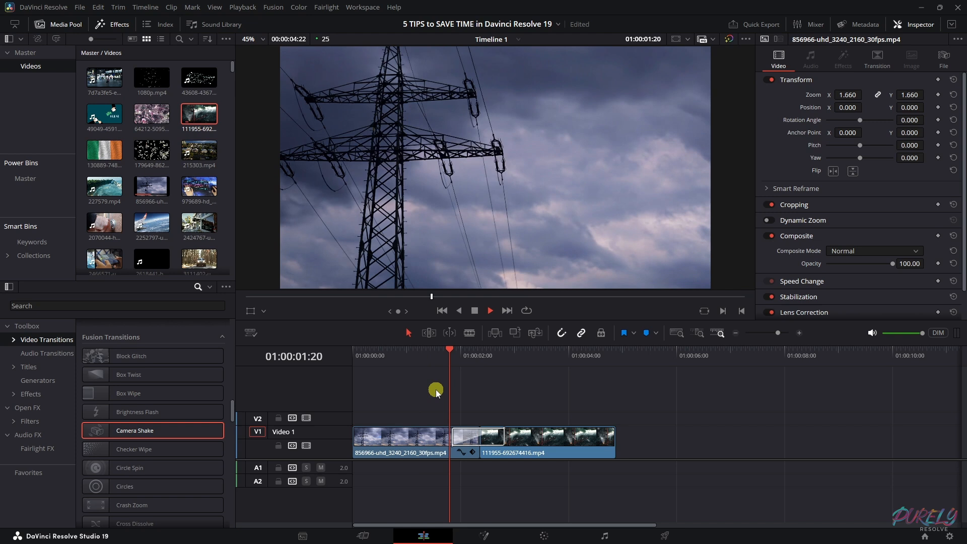
Park the playhead at 01:00:02:21 and select the Camera Shake transition to view its settings in the Inspector
key(space)
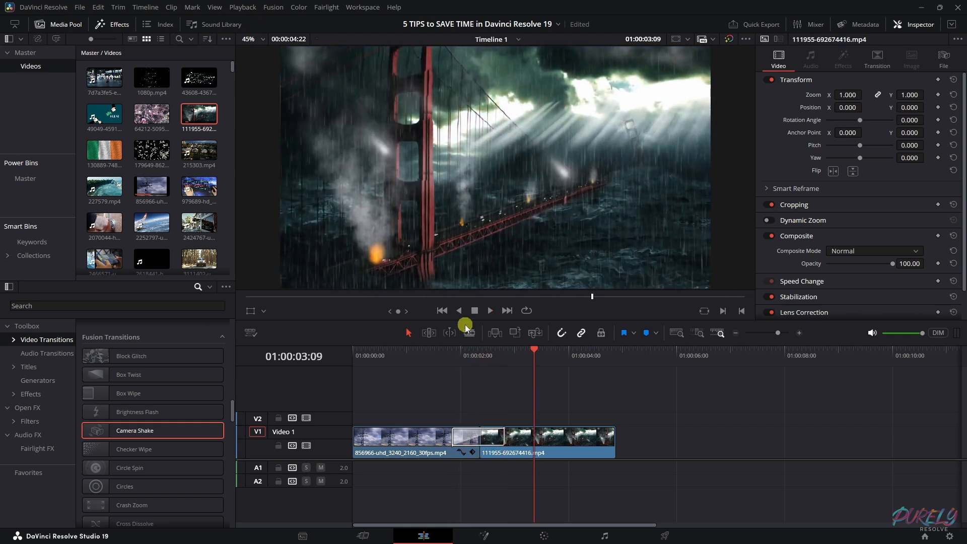
click(505, 356)
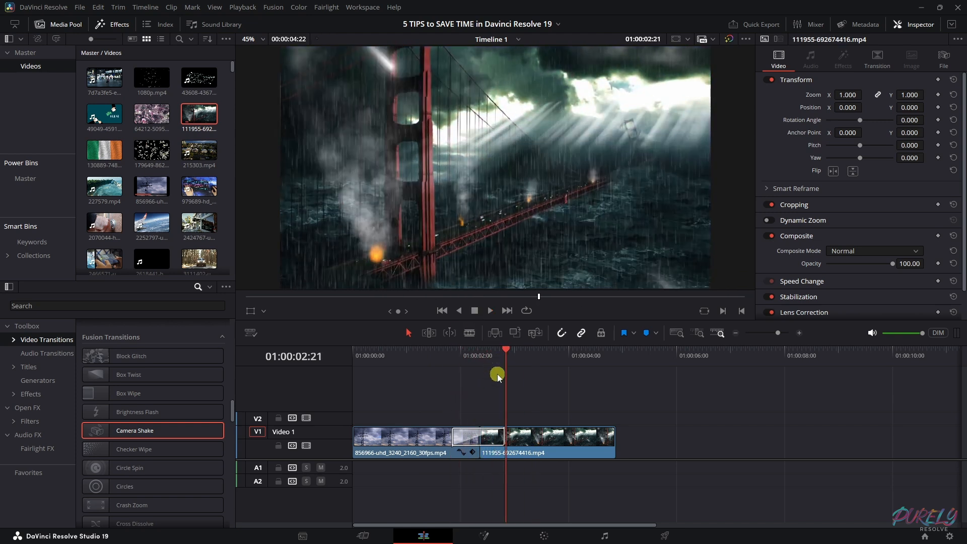
click(469, 439)
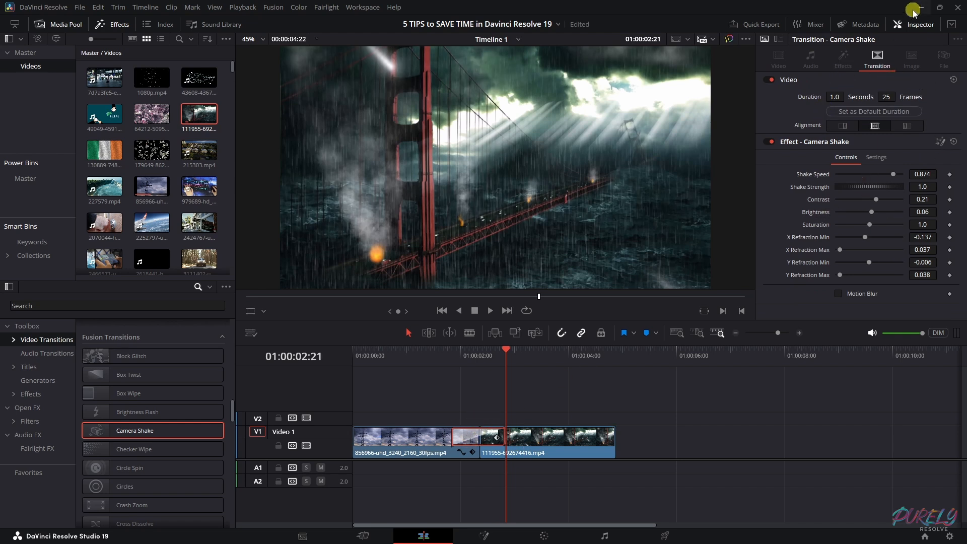
click(920, 28)
click(924, 23)
Save the Camera Shake transition as a transition preset, adding a word to the suggested name Camera Shake Preset
right_click(473, 438)
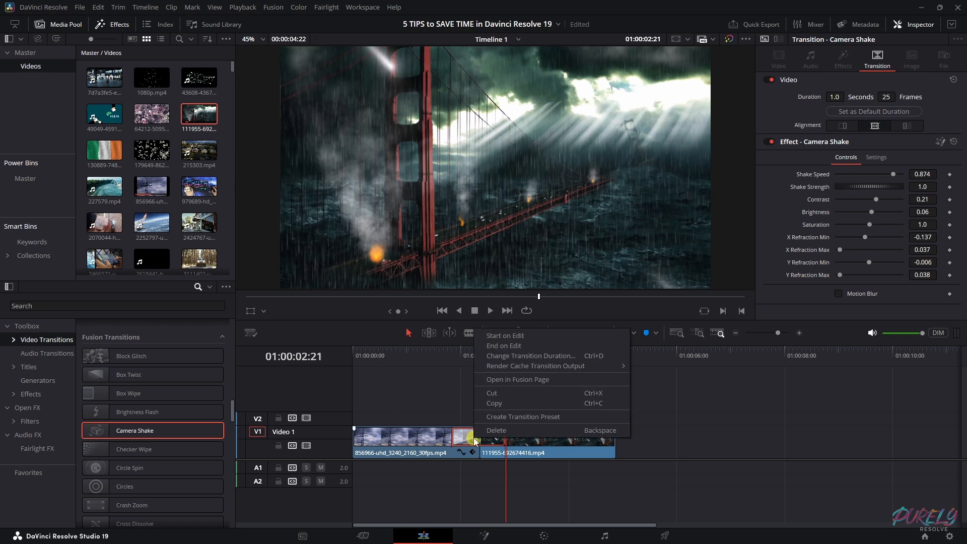
click(544, 416)
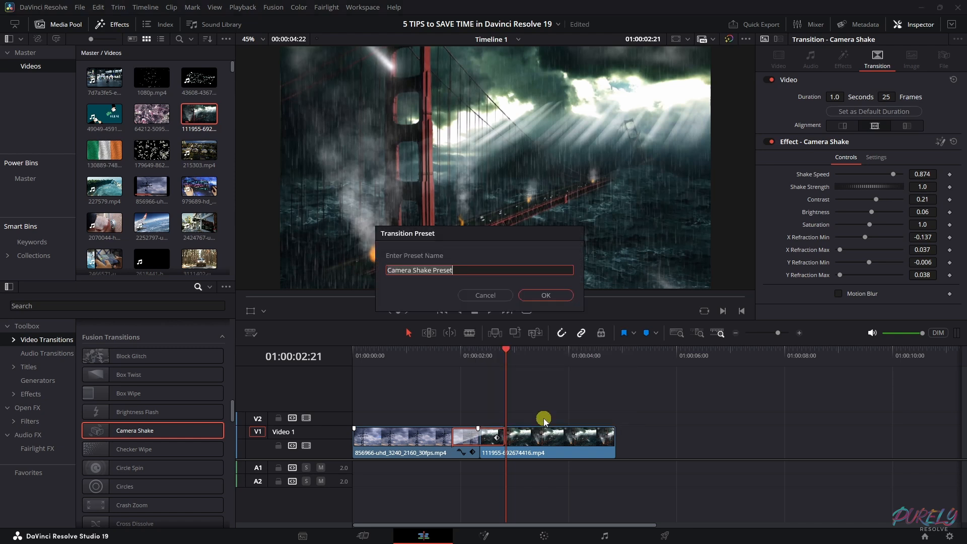
click(470, 273)
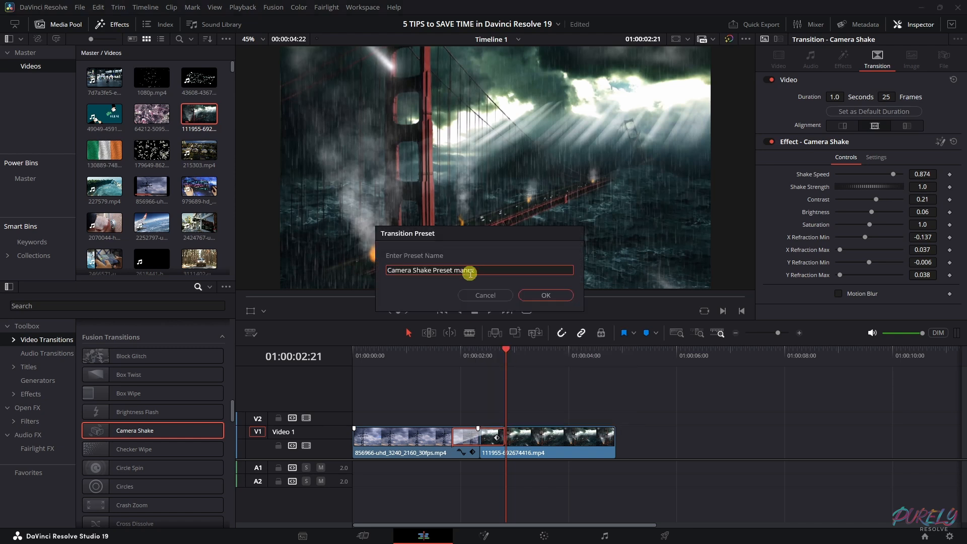
click(536, 295)
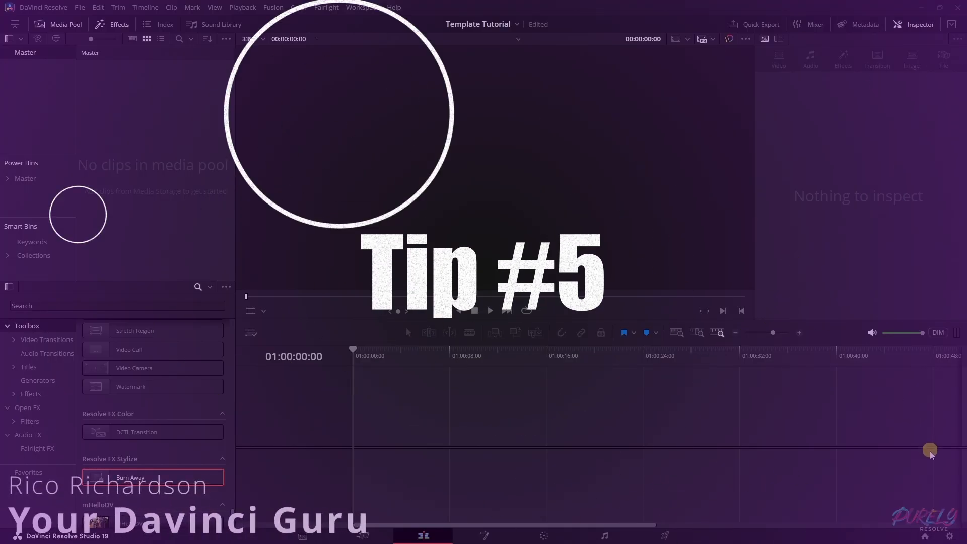
click(925, 536)
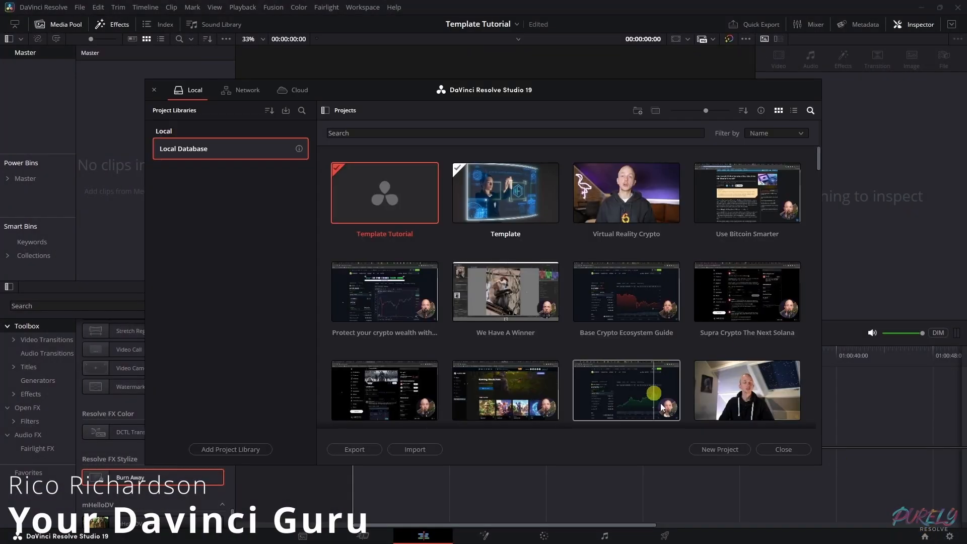
click(730, 454)
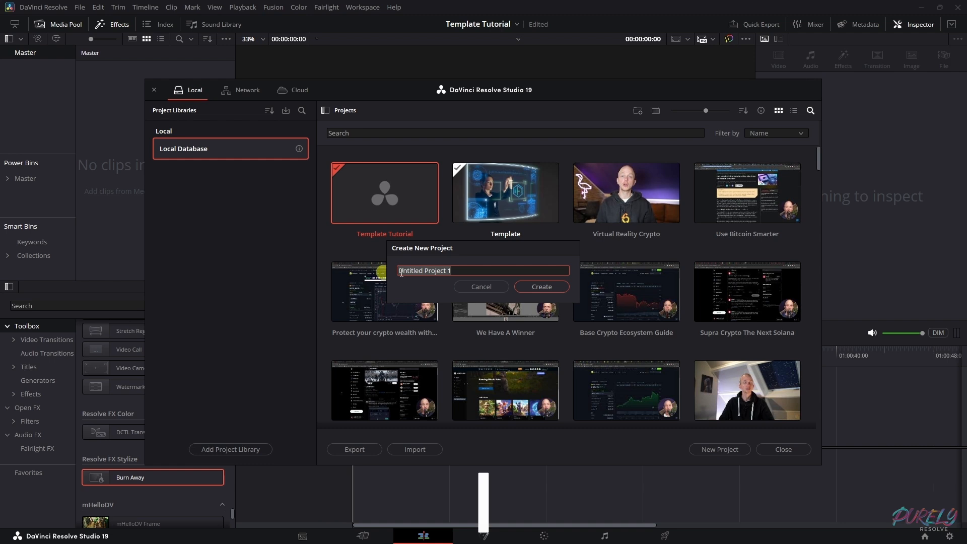
click(479, 288)
click(782, 448)
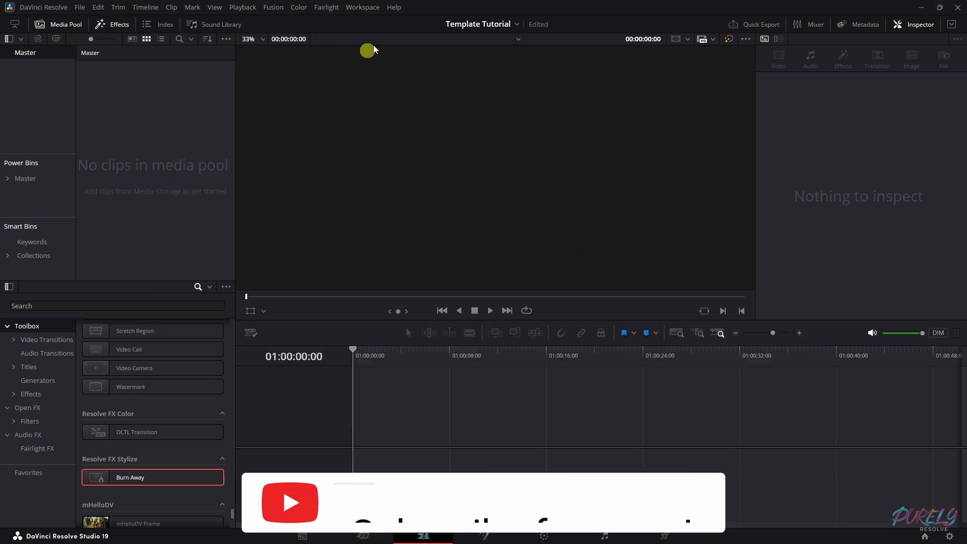
Create three bins named Videos, Audio and Image under Master in the media pool
right_click(48, 90)
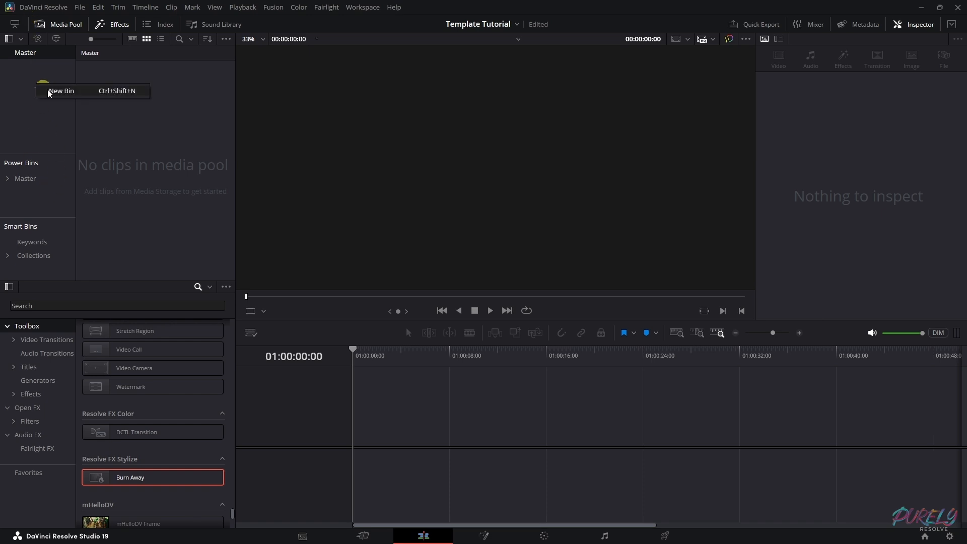
click(63, 90)
right_click(33, 101)
click(52, 119)
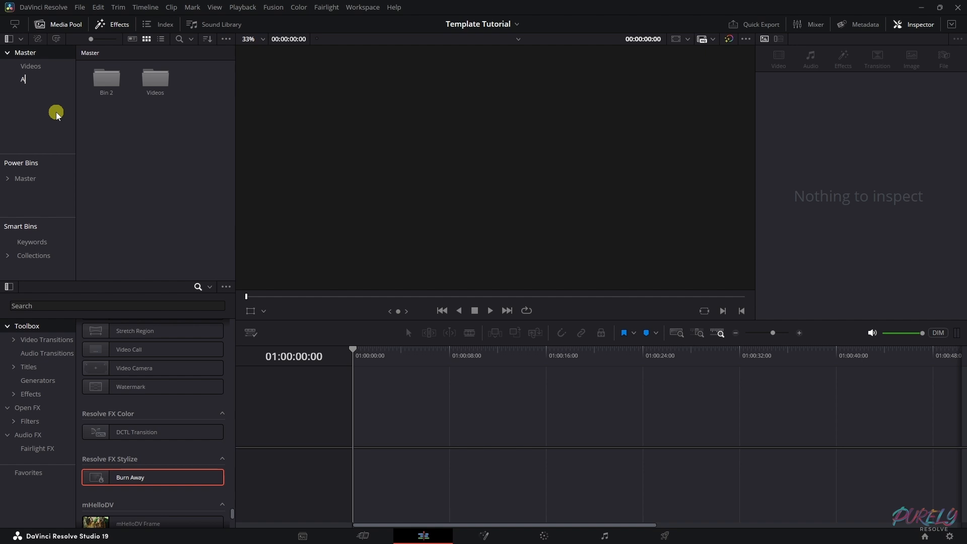
right_click(57, 114)
click(70, 121)
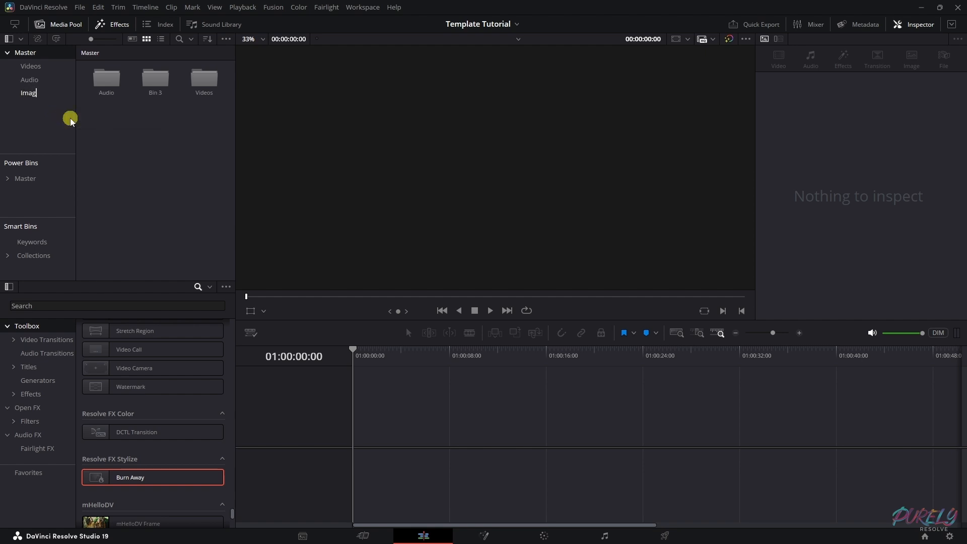
Create a sub-bin named Archive inside both the Videos bin and the Audio bin
click(31, 66)
right_click(101, 126)
right_click(128, 114)
click(167, 174)
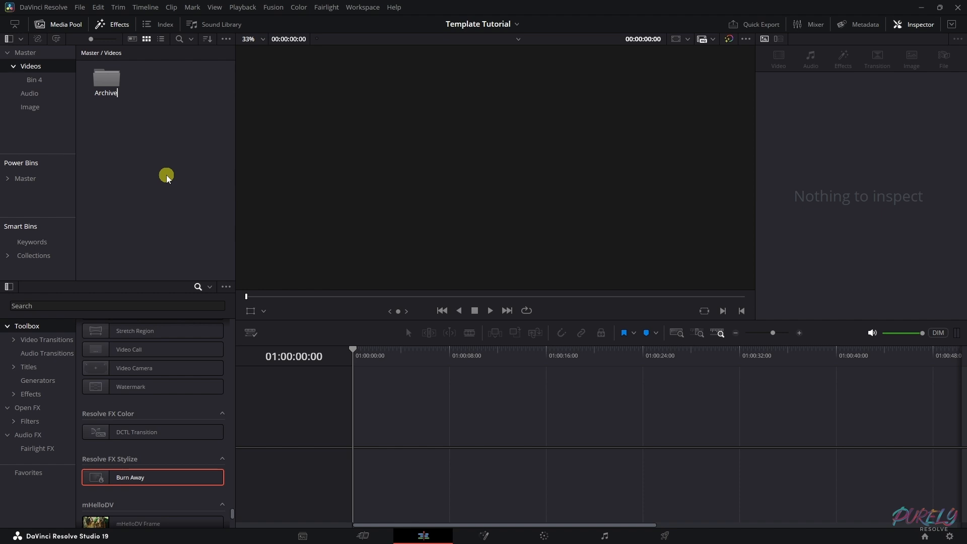
click(31, 94)
right_click(140, 142)
click(158, 199)
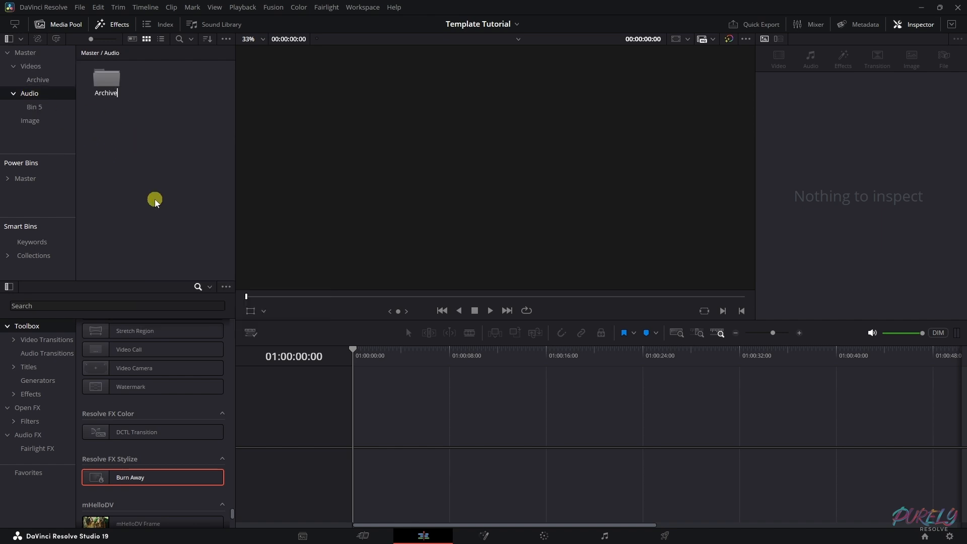
Create a sub-bin named Archive inside the Image bin
click(31, 121)
right_click(136, 160)
click(164, 219)
text(Archive)
key(Return)
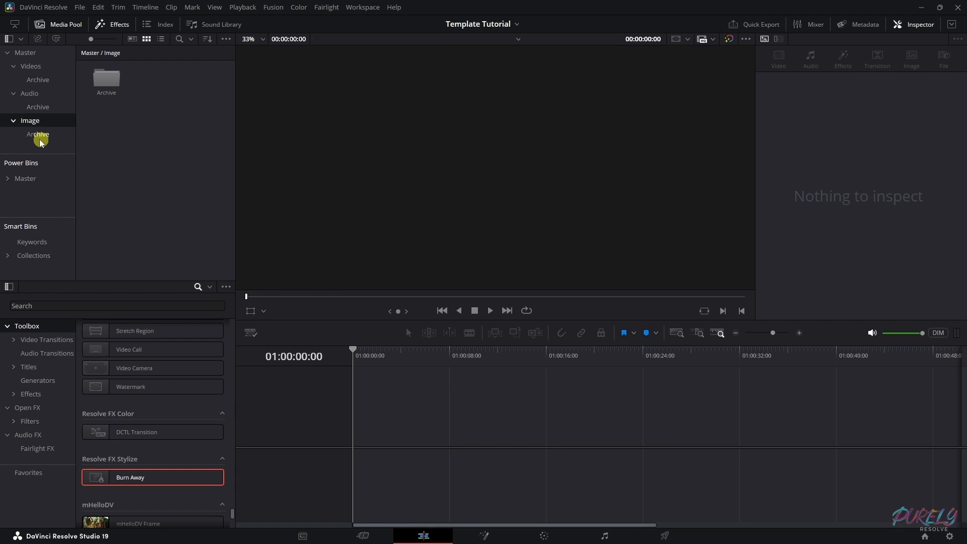
Create a bin named Timeline under Master and open it
click(21, 53)
right_click(21, 146)
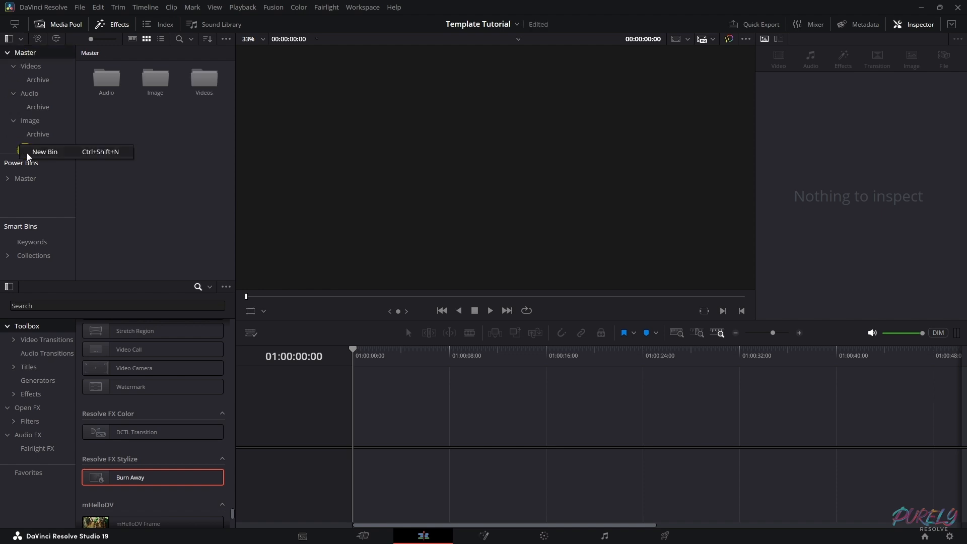
click(54, 153)
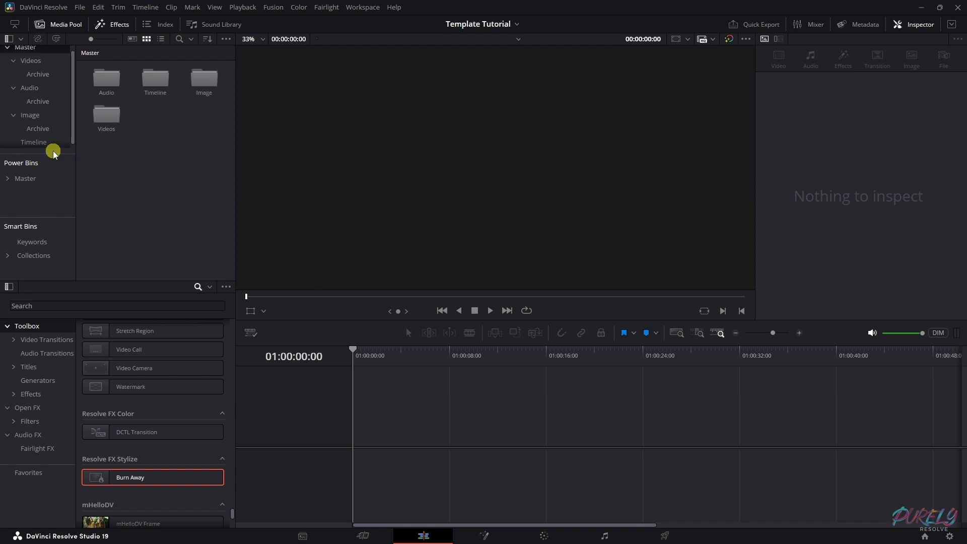
double_click(150, 88)
right_click(159, 180)
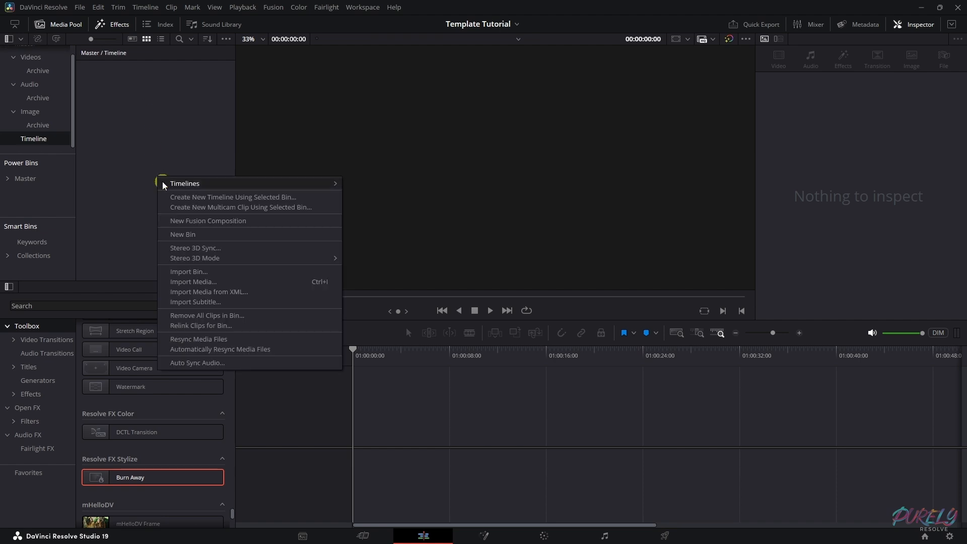
mouse_move(163, 184)
click(386, 182)
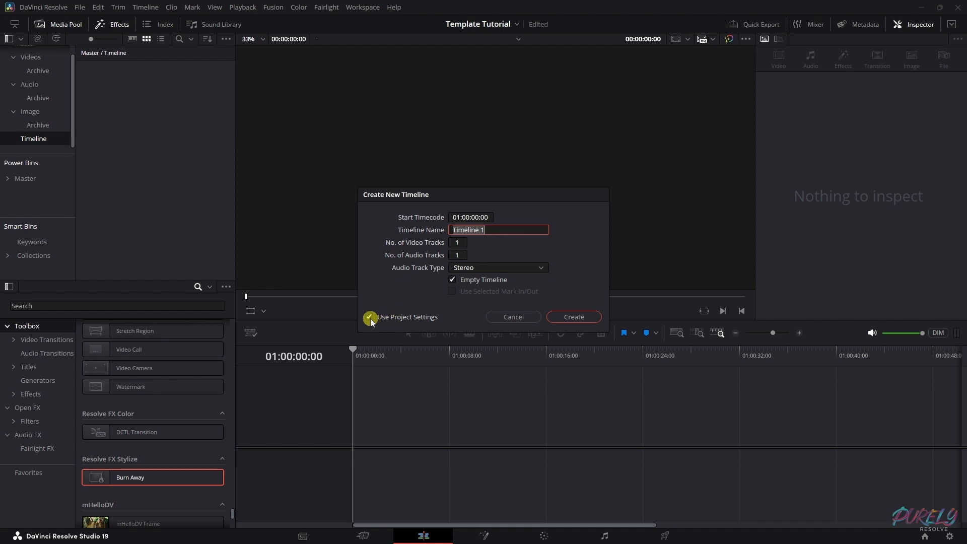
click(506, 318)
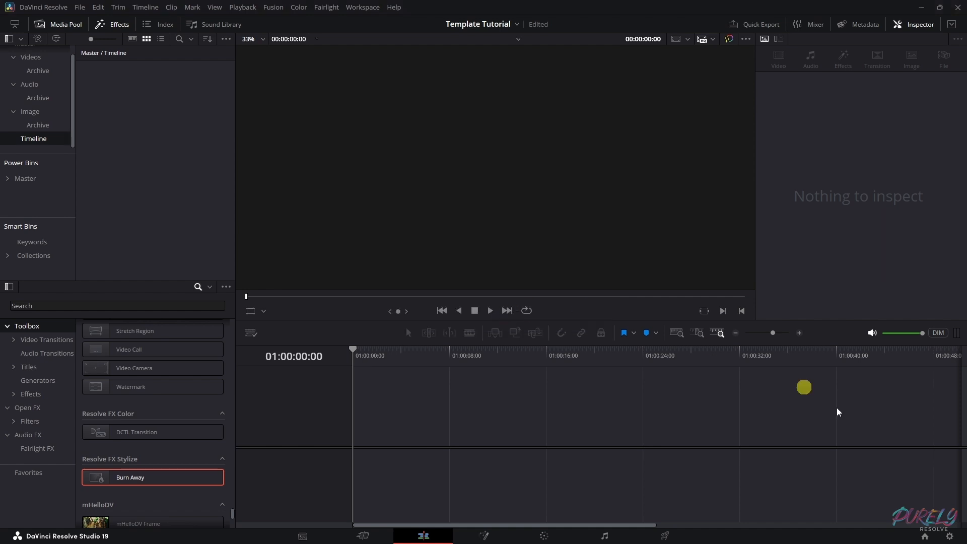
Set the project's timeline frame rate to 25 frames per second and save the project settings, accepting the frame rate change
click(951, 537)
click(468, 204)
click(461, 261)
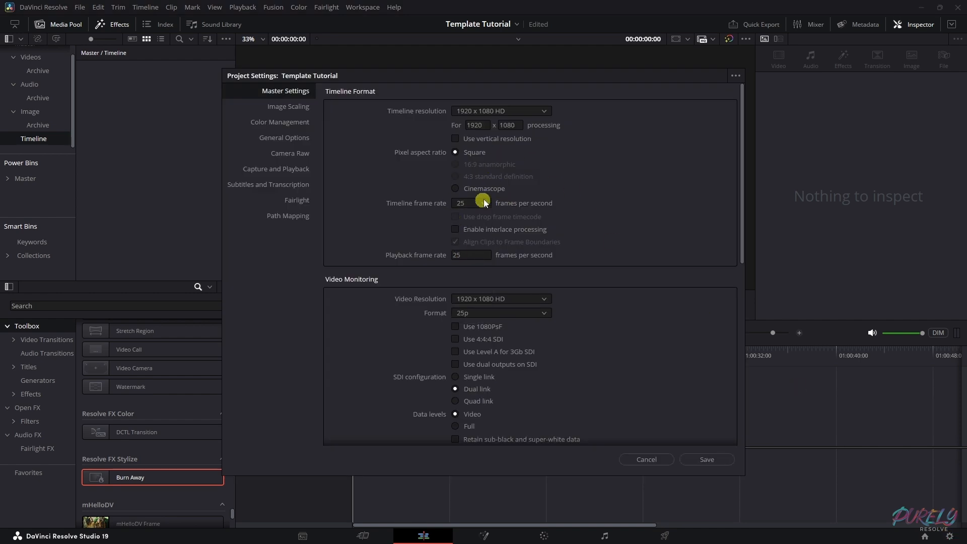
click(703, 460)
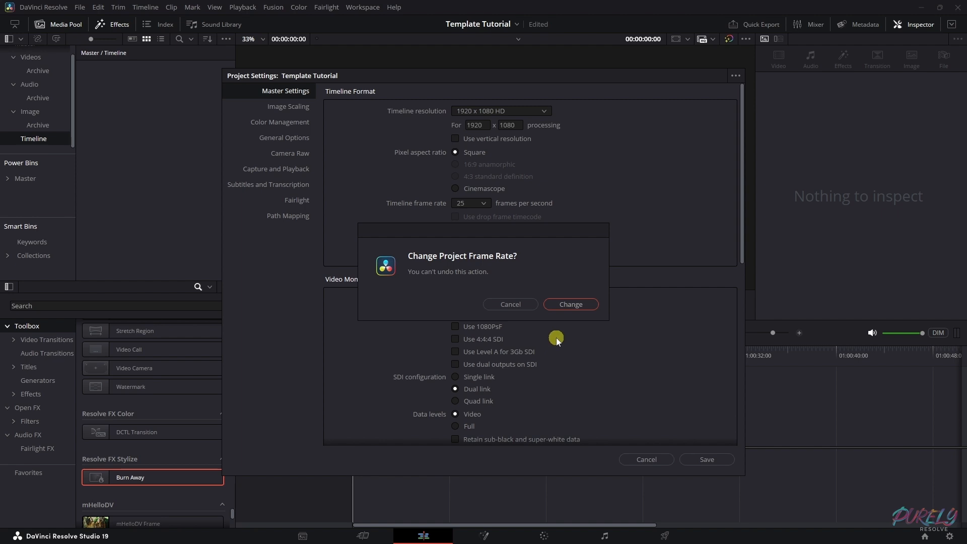
click(571, 304)
Create an empty timeline named Timeline 1 in the Timeline bin using the project settings
right_click(147, 130)
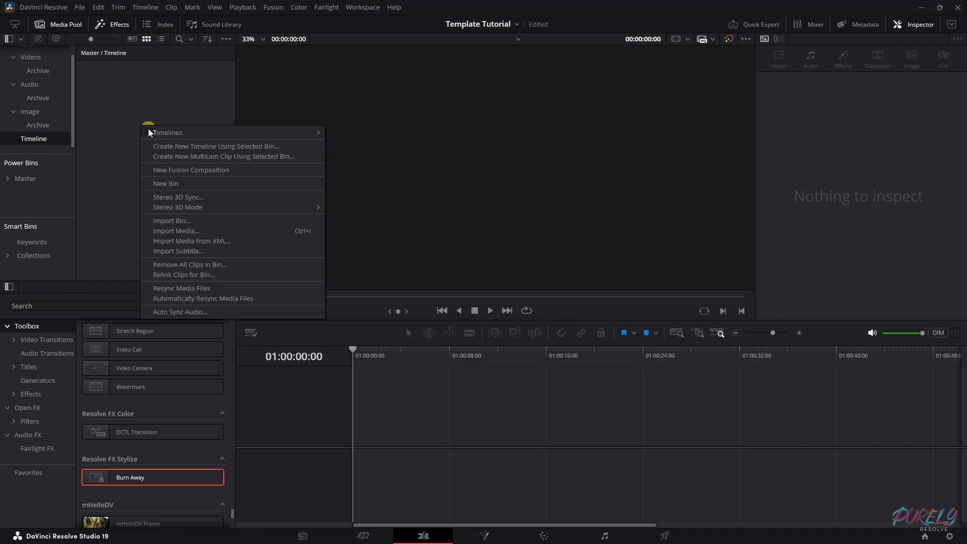
right_click(237, 138)
mouse_move(245, 147)
click(406, 144)
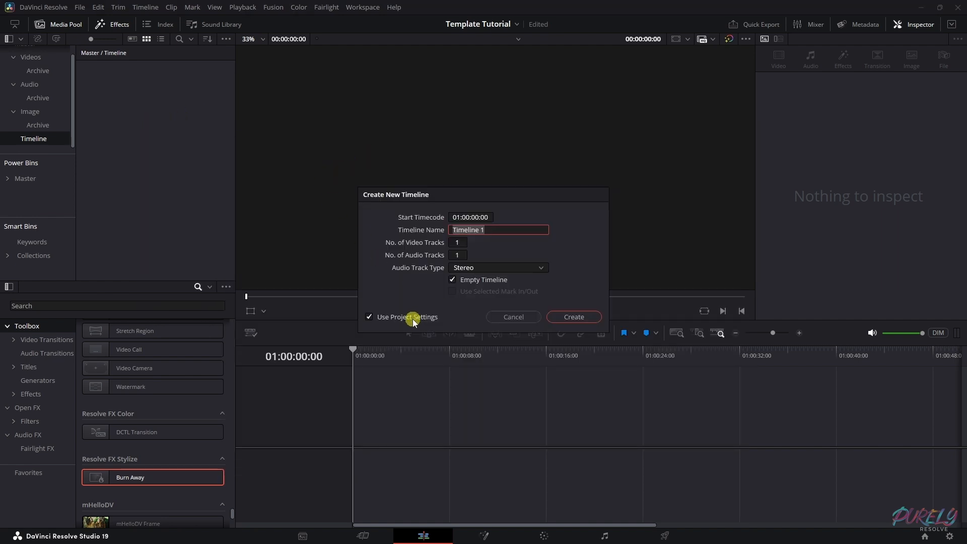
click(576, 318)
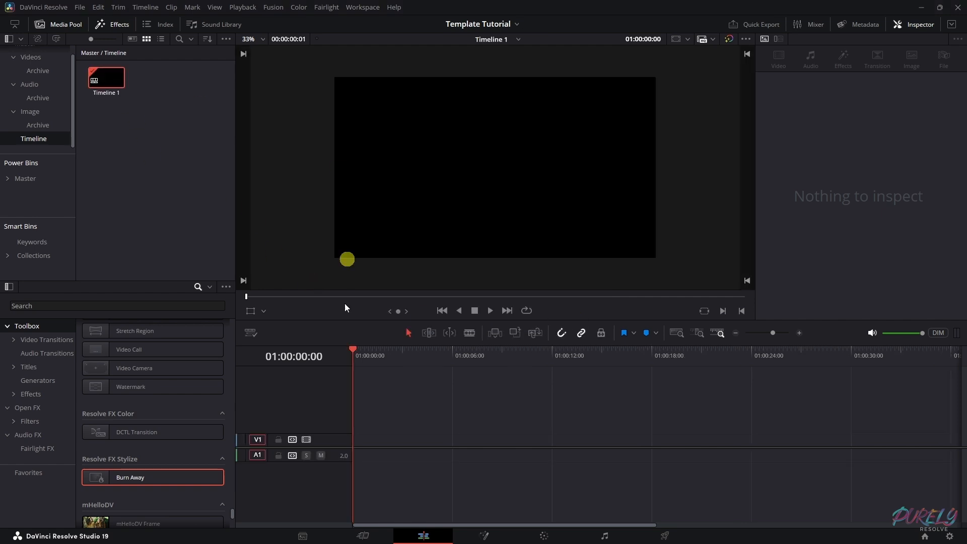
Increase the height of video track V1 and add a second video track above it
mouse_move(343, 434)
mouse_down()
mouse_move(347, 406)
mouse_move(342, 416)
mouse_up()
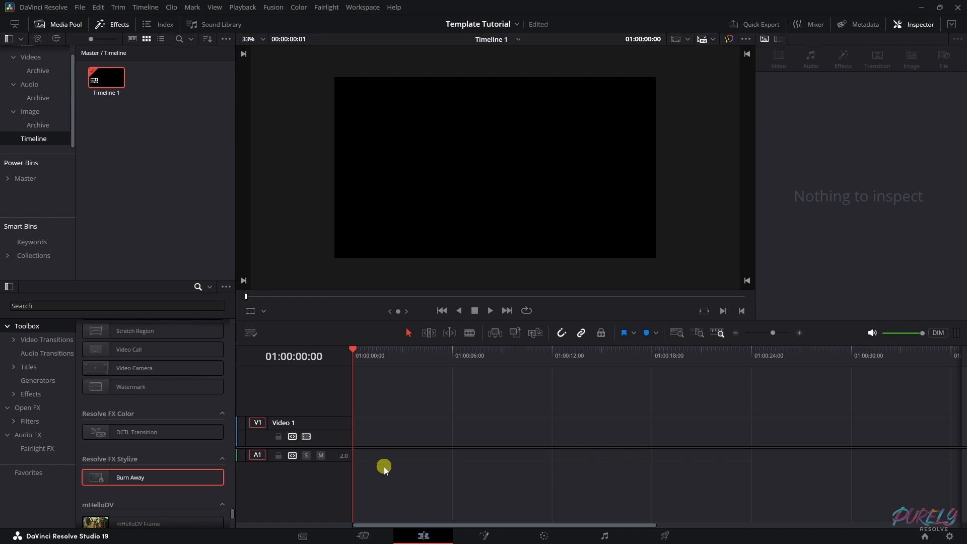
right_click(347, 429)
click(347, 431)
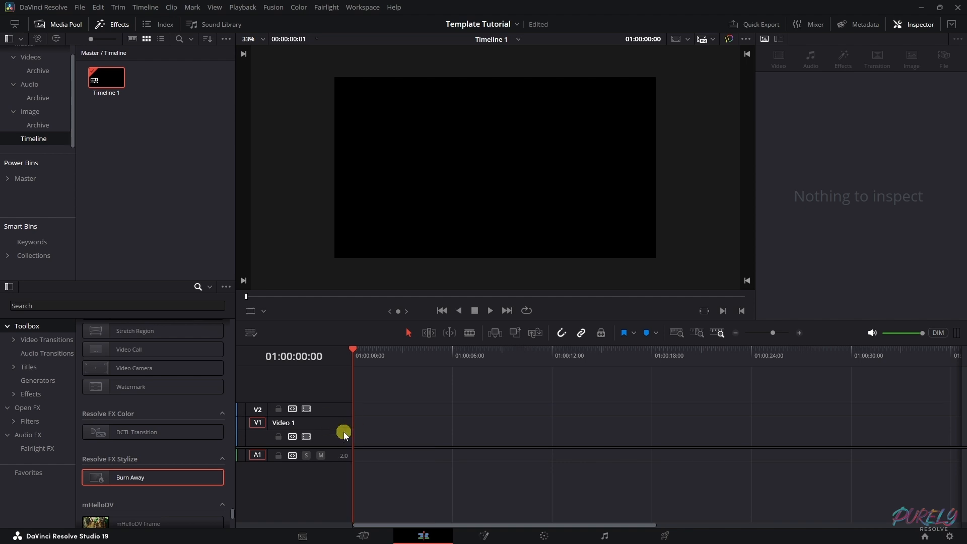
Add a second stereo audio track and increase the height of both audio tracks
right_click(336, 471)
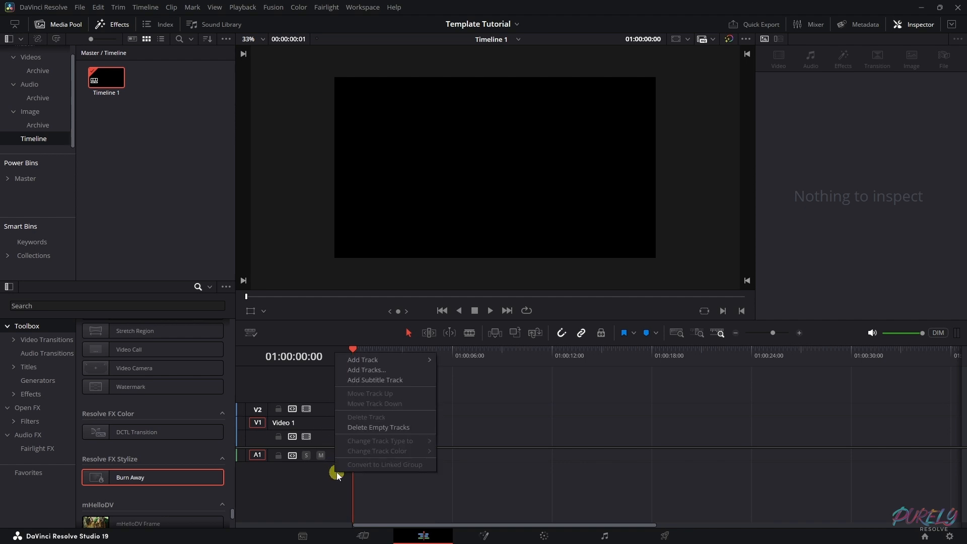
mouse_move(389, 358)
click(459, 370)
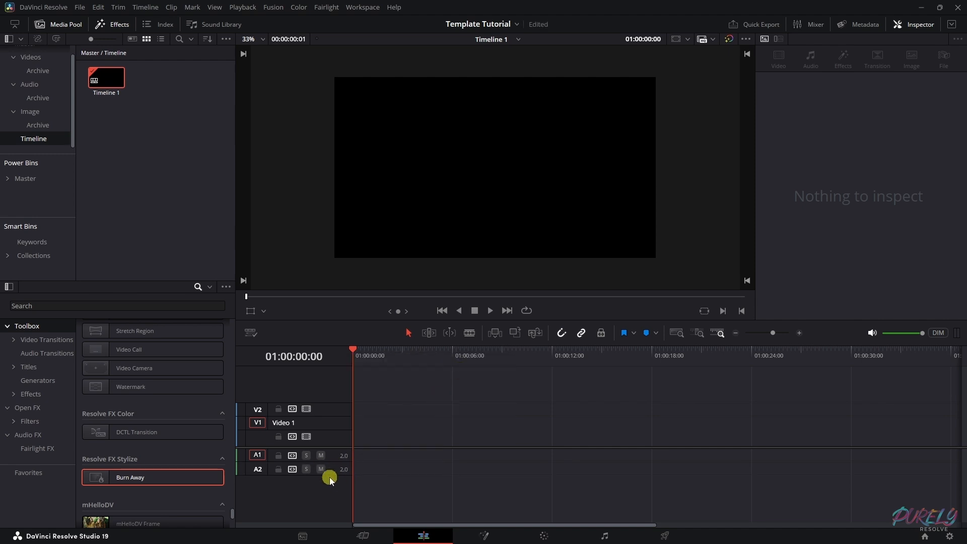
mouse_move(341, 477)
mouse_down()
mouse_move(341, 489)
mouse_move(343, 475)
mouse_up()
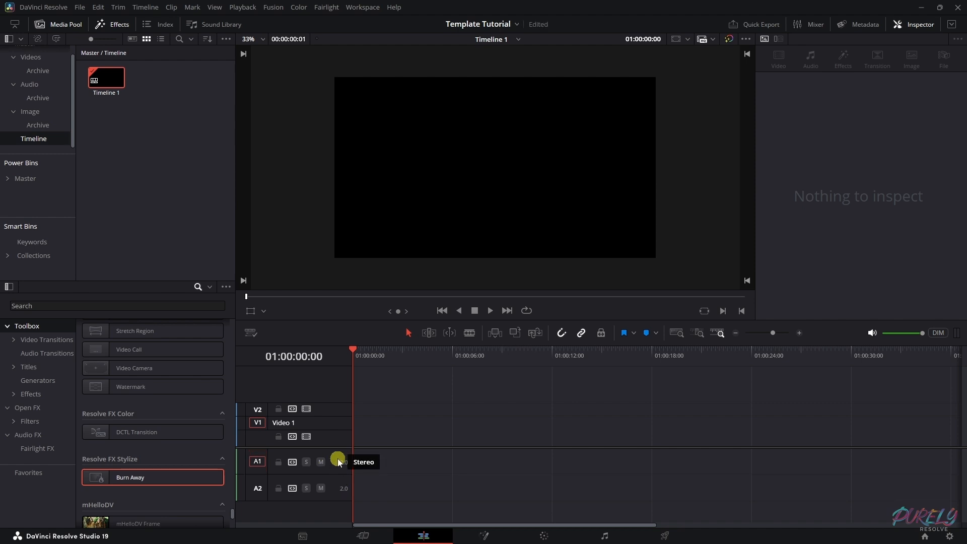
Set track A1's volume to 5.0 with Voice Isolation enabled at 75, and track A2's volume to -35.0
click(338, 459)
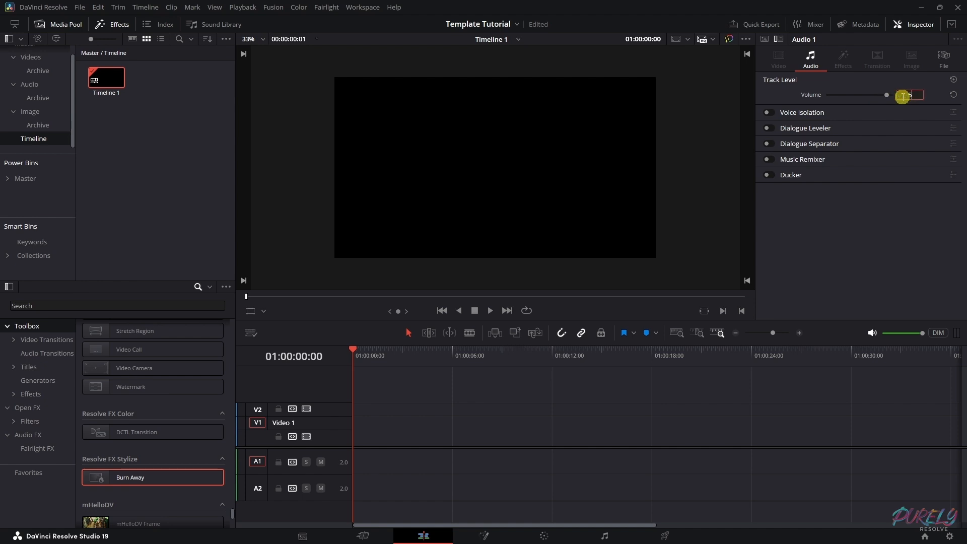
click(768, 111)
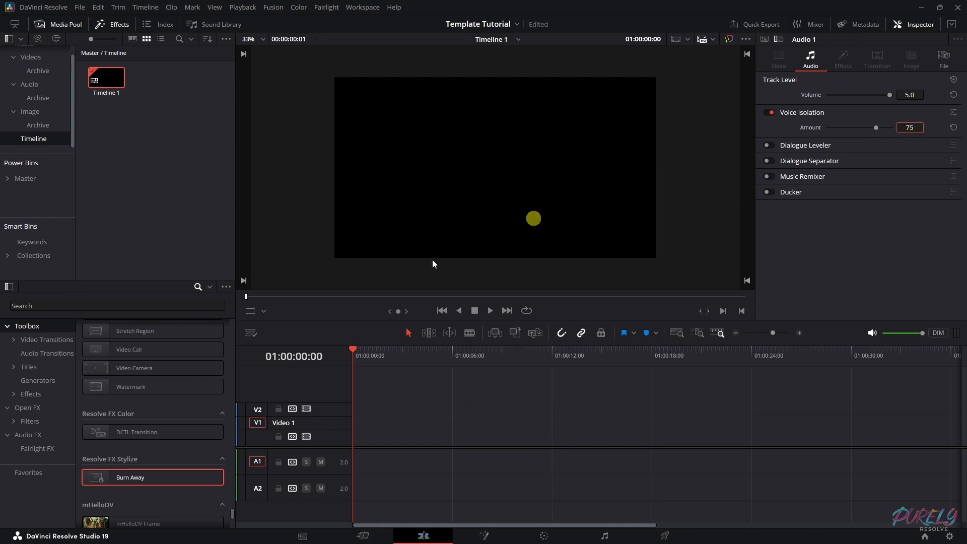
click(335, 491)
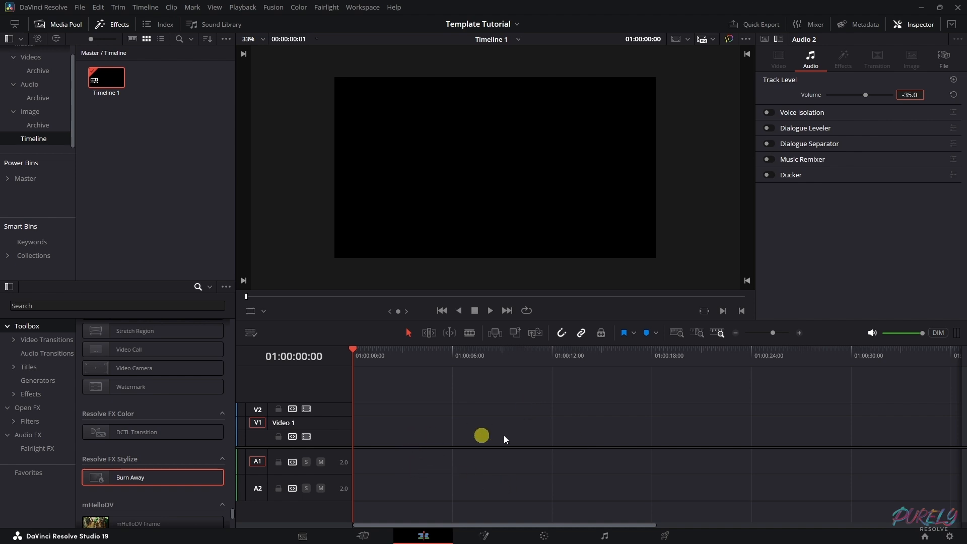
Import the AlphBanx video into the Videos bin and place it at the start of tracks V1 and A1
click(29, 57)
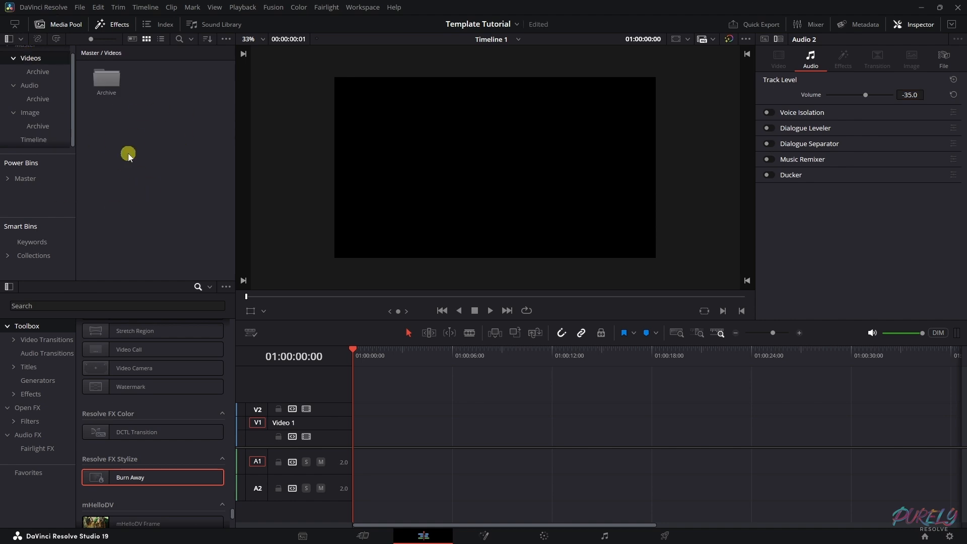
right_click(137, 141)
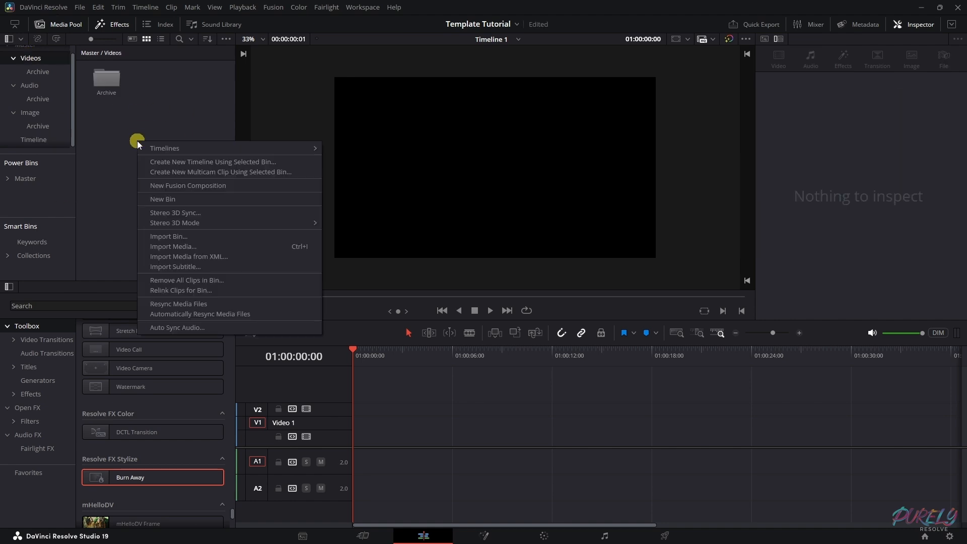
click(165, 246)
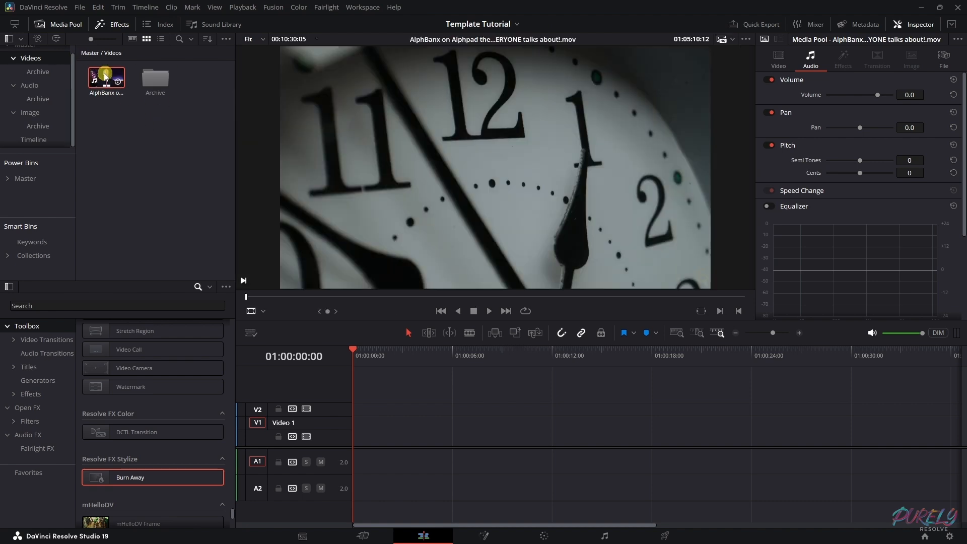
drag(106, 79, 346, 452)
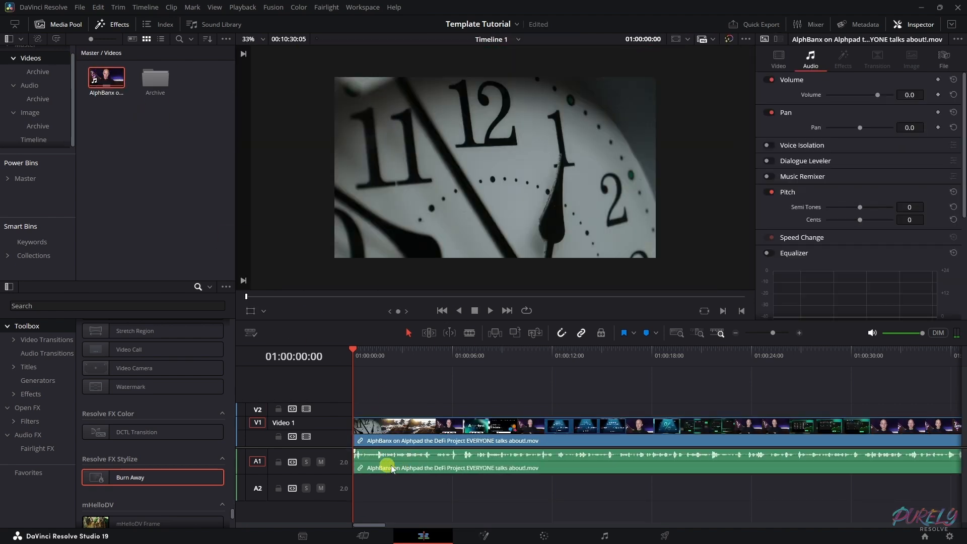
Compare the AlphBanx clip's own audio settings with the track-level audio settings of A1
click(421, 470)
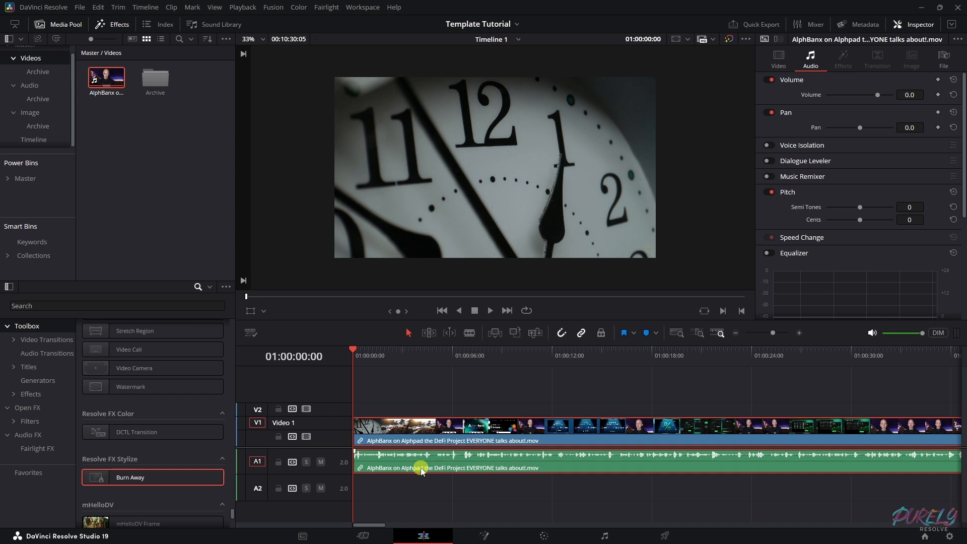
click(334, 469)
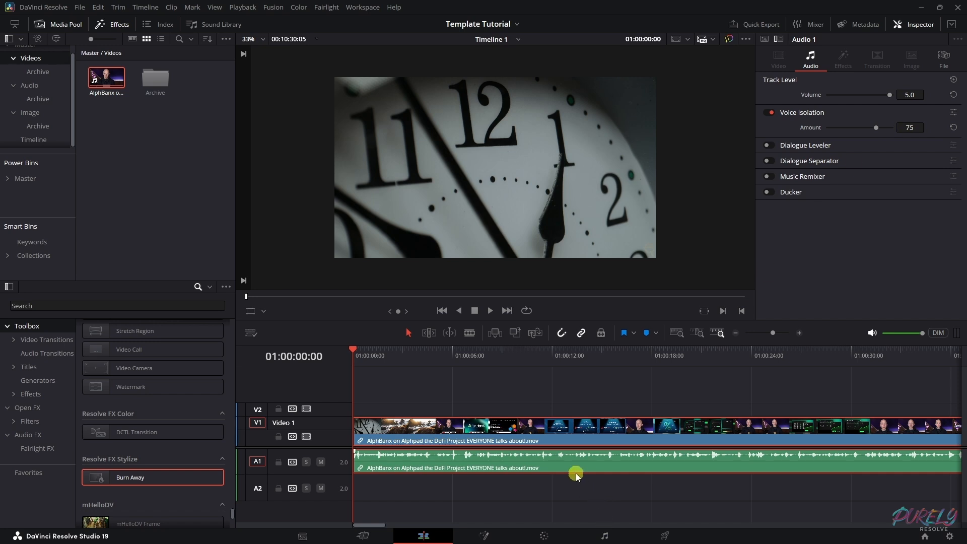
click(551, 397)
click(538, 464)
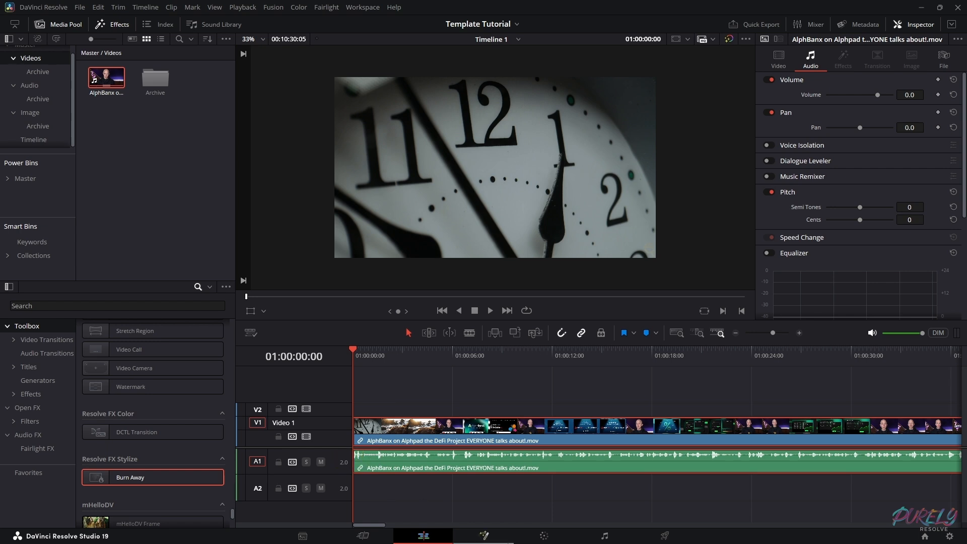
Import Music 7.wav into the Audio bin and place it at the start of track A2
click(29, 86)
right_click(163, 150)
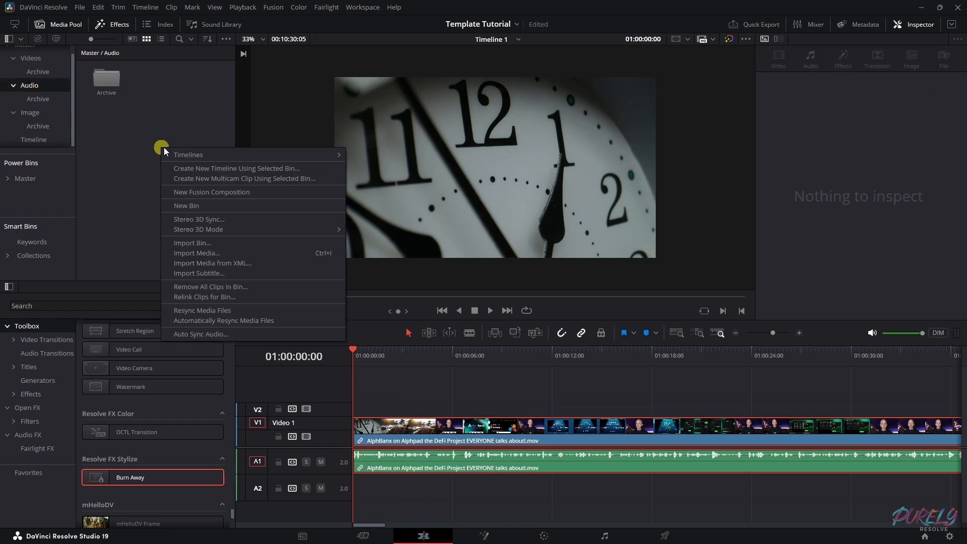
click(199, 253)
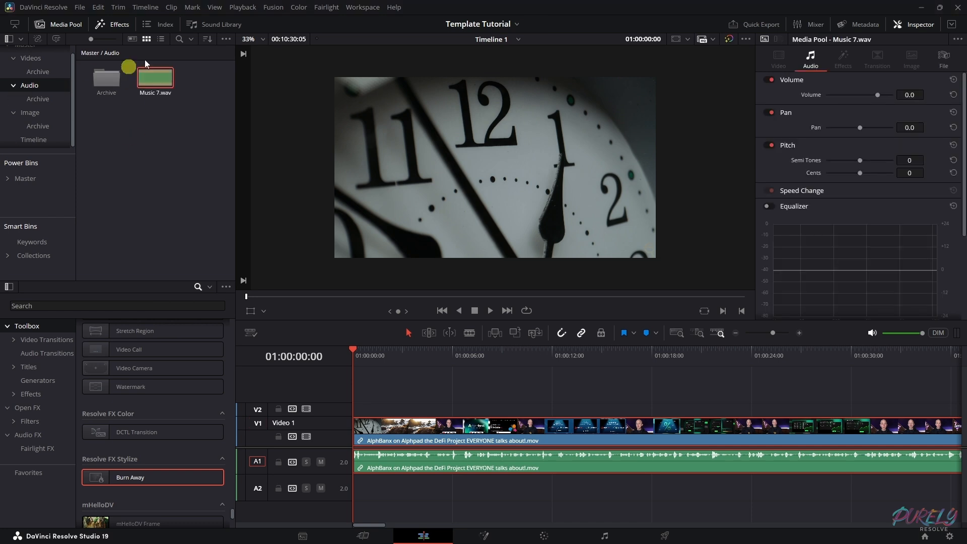
drag(151, 78, 347, 498)
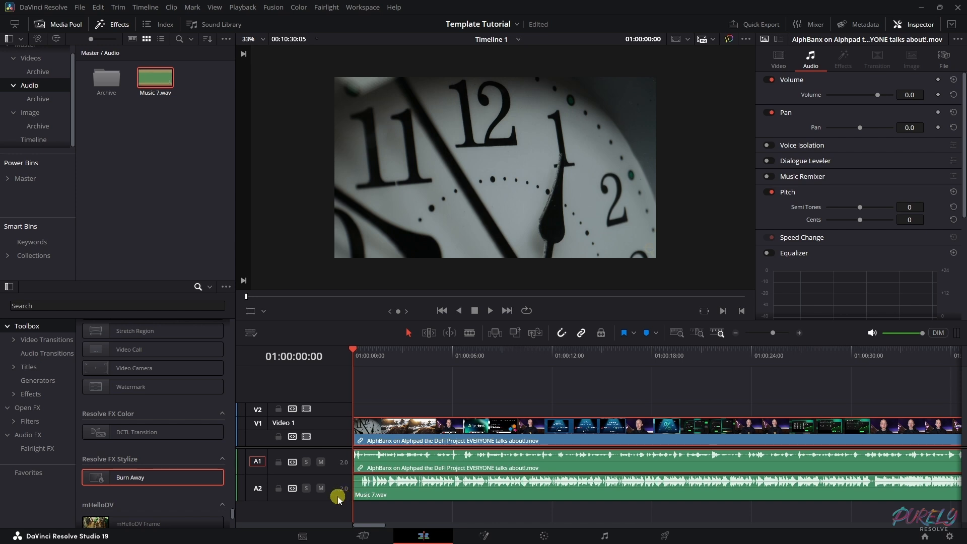
Compare track A2's audio settings with those of the Music 7.wav and AlphBanx clips
click(337, 496)
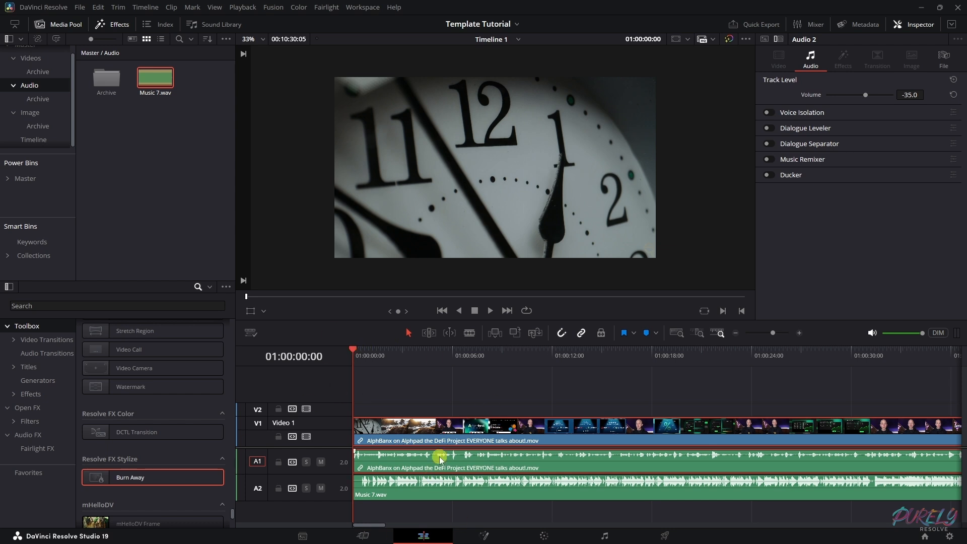
click(436, 497)
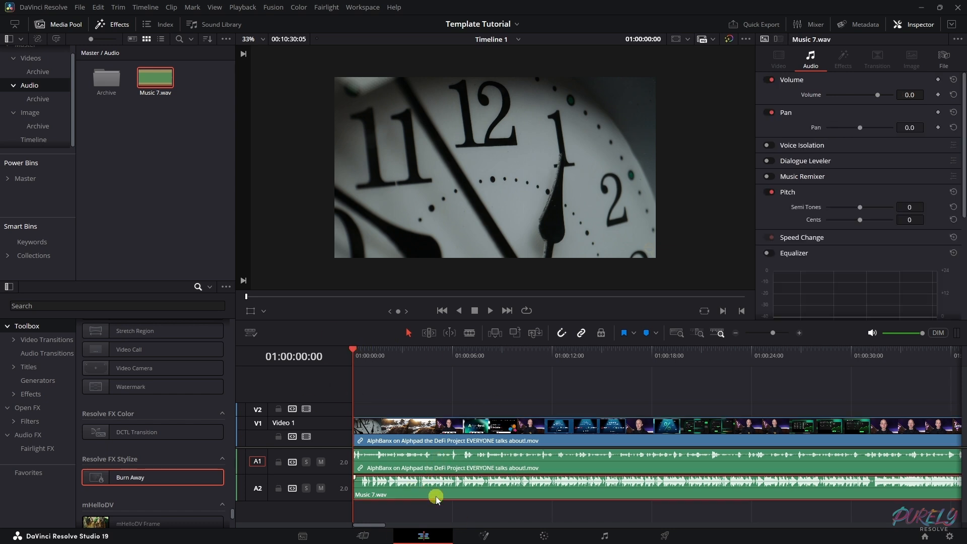
click(466, 463)
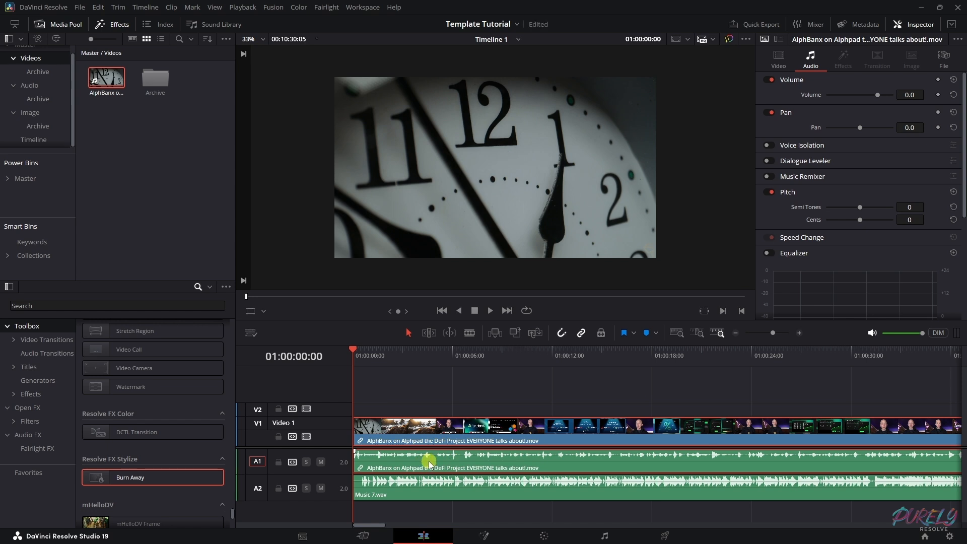
Delete all clips from the timeline and remove the AlphBanx video and Music 7.wav from their media bins
drag(413, 411, 592, 501)
key(Delete)
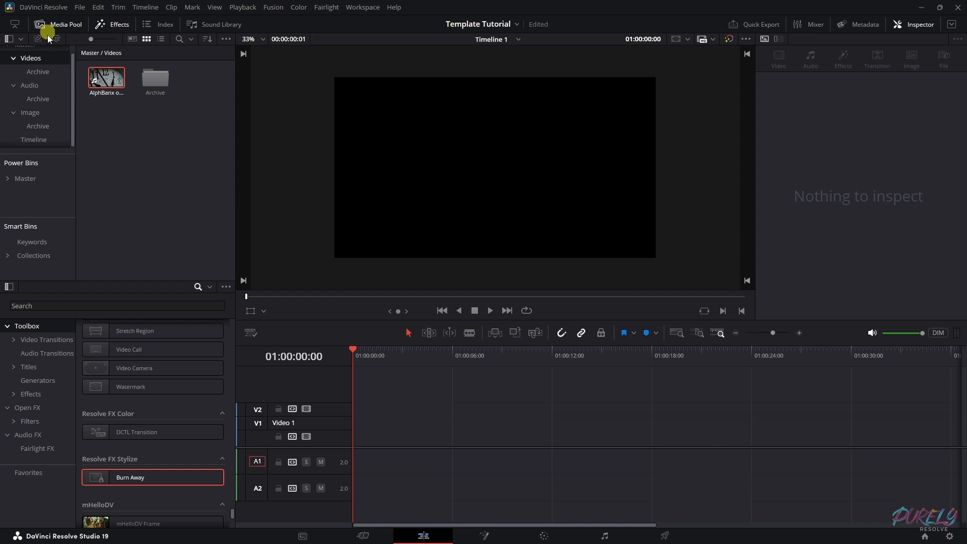
click(105, 76)
key(Delete)
scroll(25, 65, up, 1)
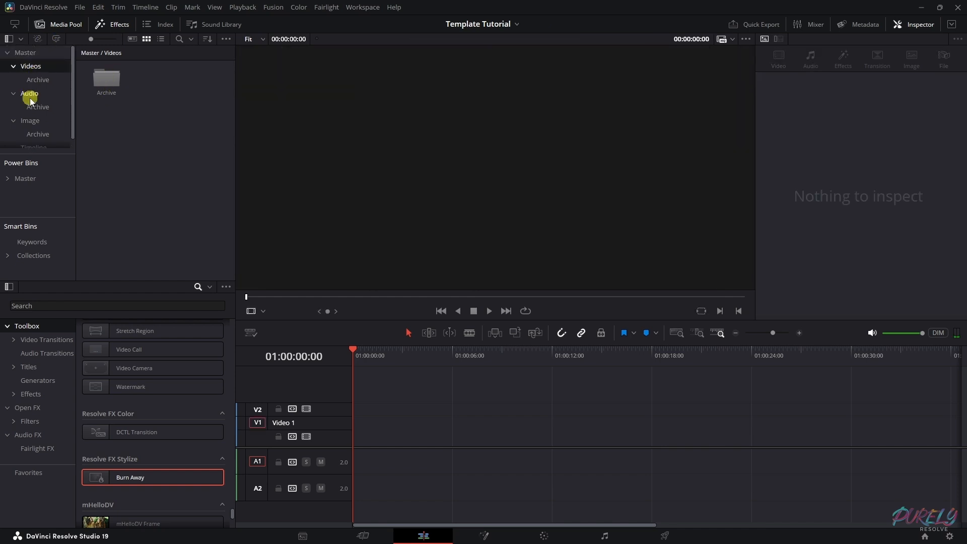
click(30, 92)
click(145, 77)
key(Delete)
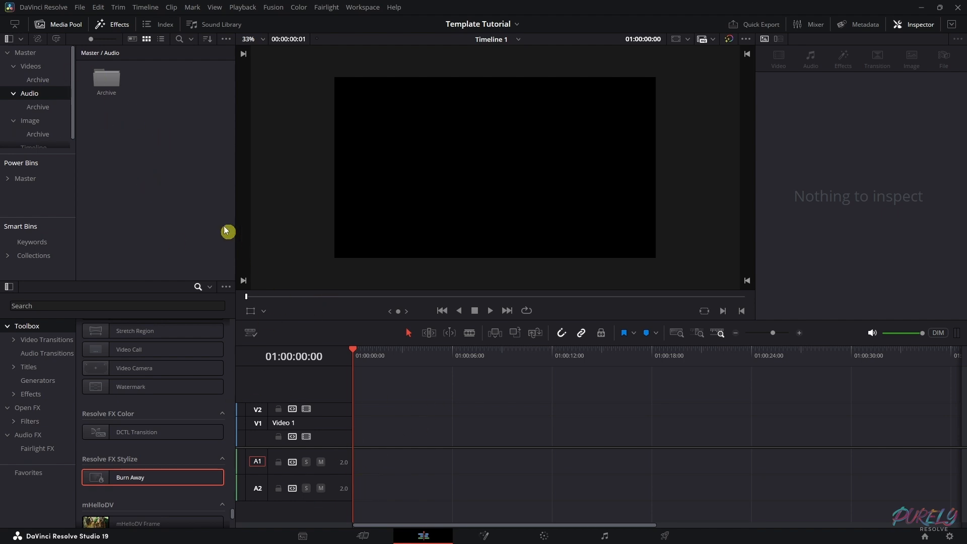
Try to save the current project under the name Template
click(81, 8)
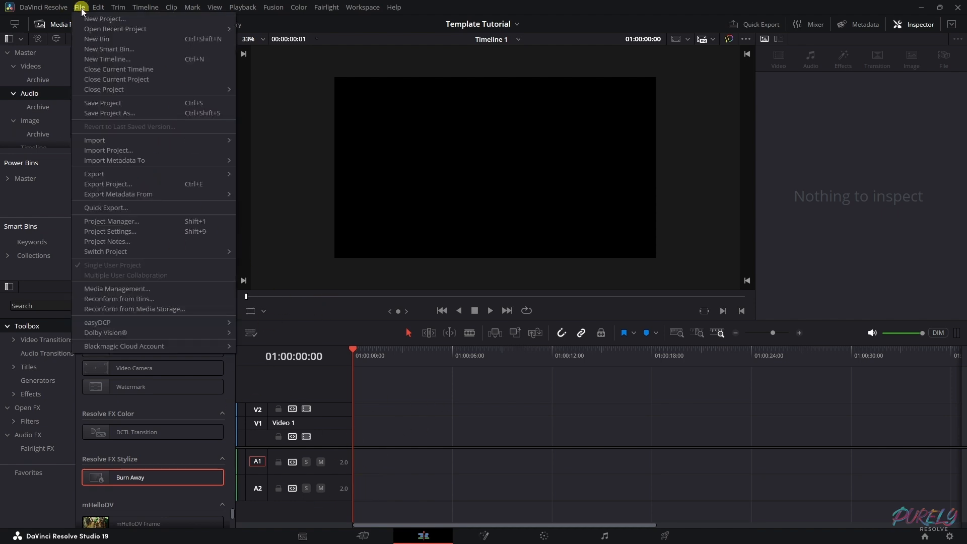
click(102, 113)
click(477, 272)
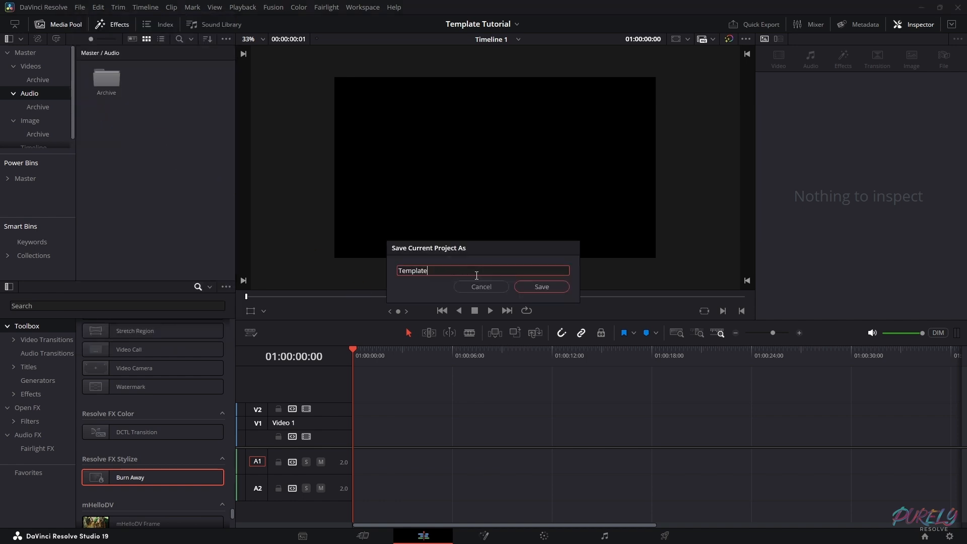
click(559, 289)
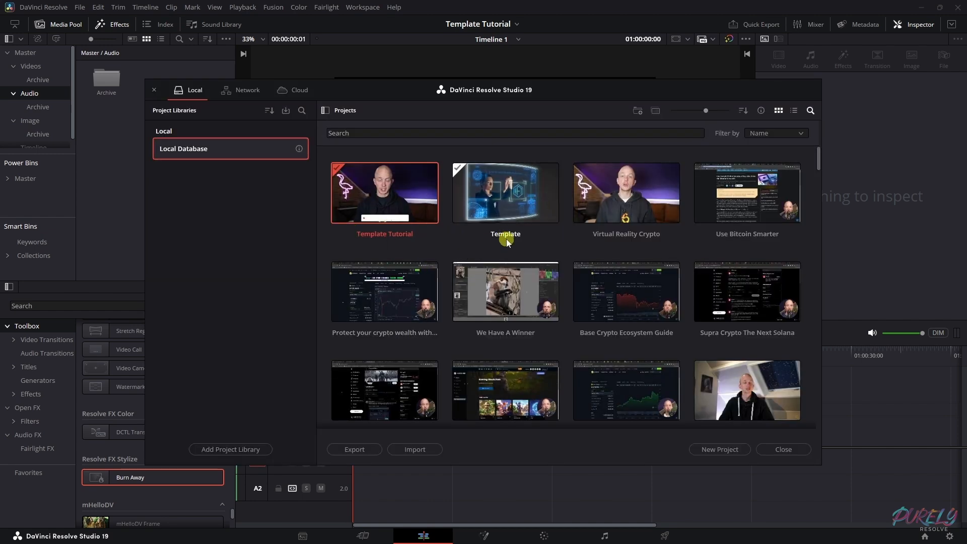
Open the Template project from the Local Database and try to save it as a separate project
double_click(513, 197)
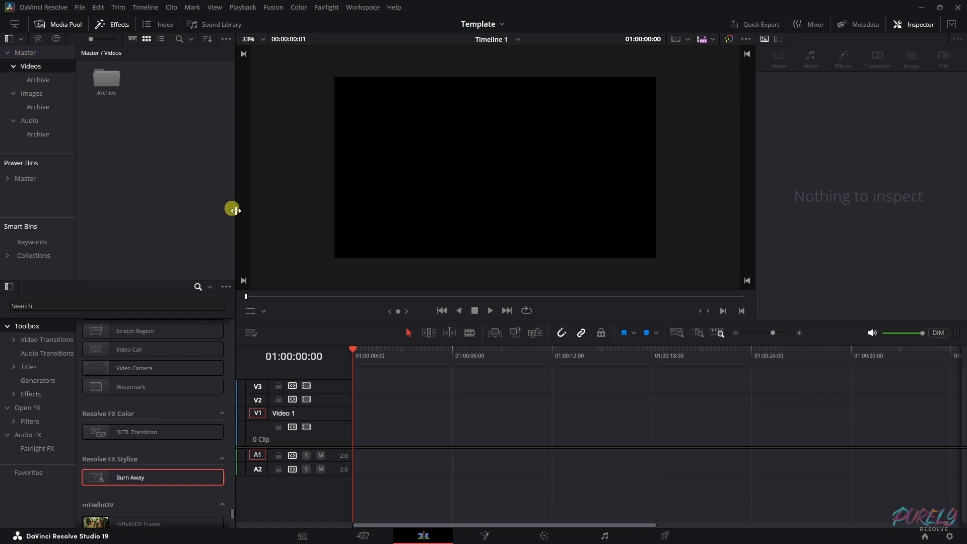
click(80, 7)
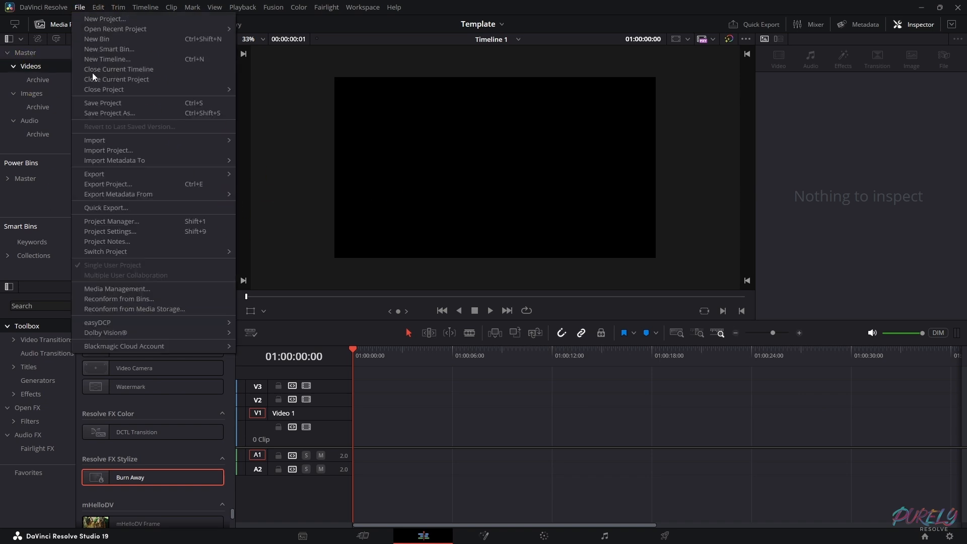
click(113, 113)
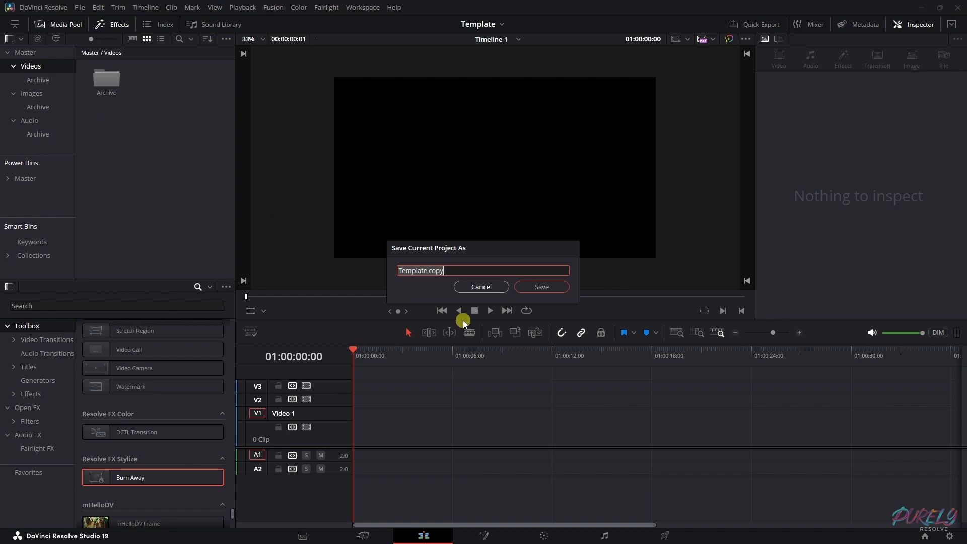
text(Tem)
click(554, 291)
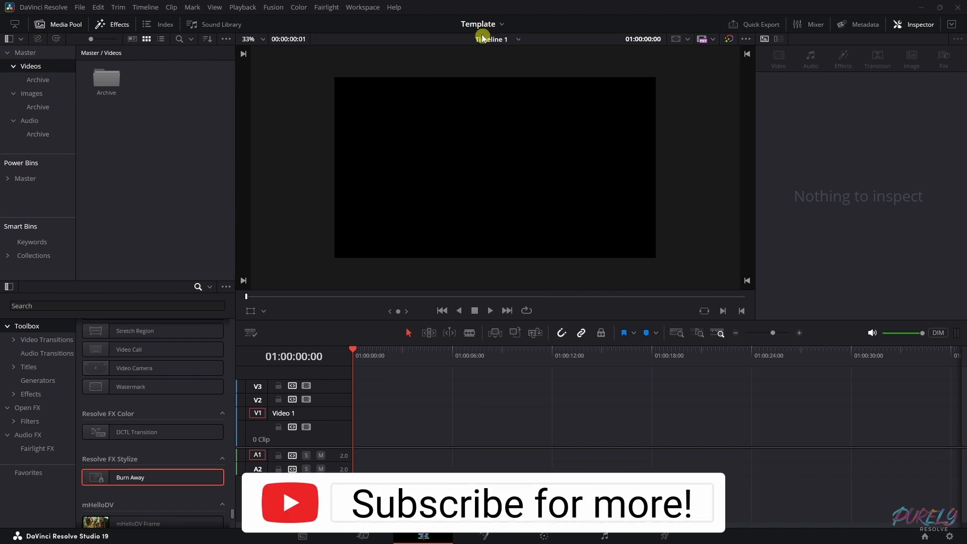